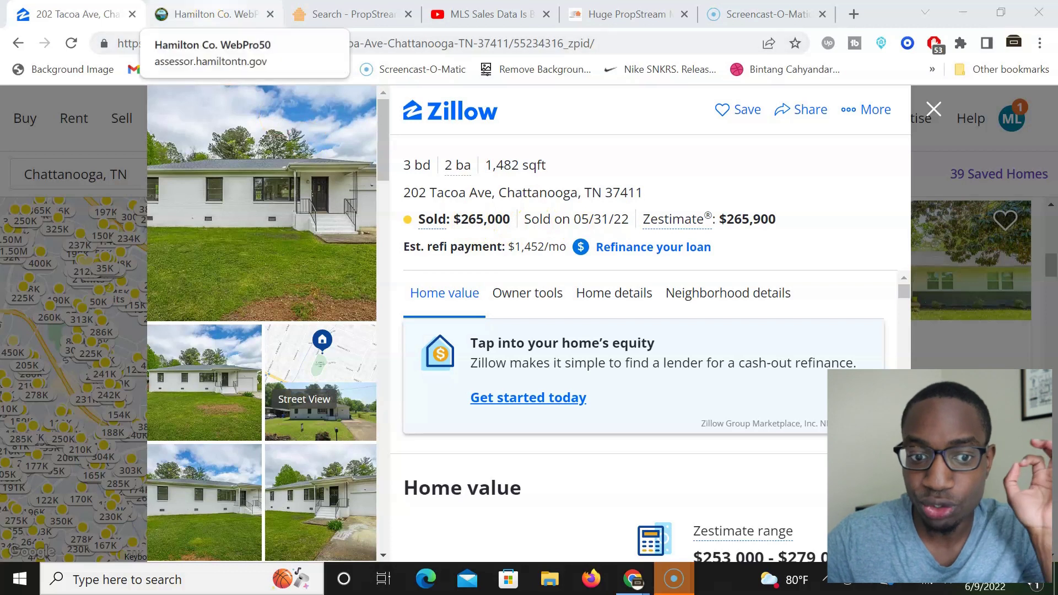
Compare the house's sale date and price in the Hamilton County assessor record with the sold details on Zillow.
click(208, 17)
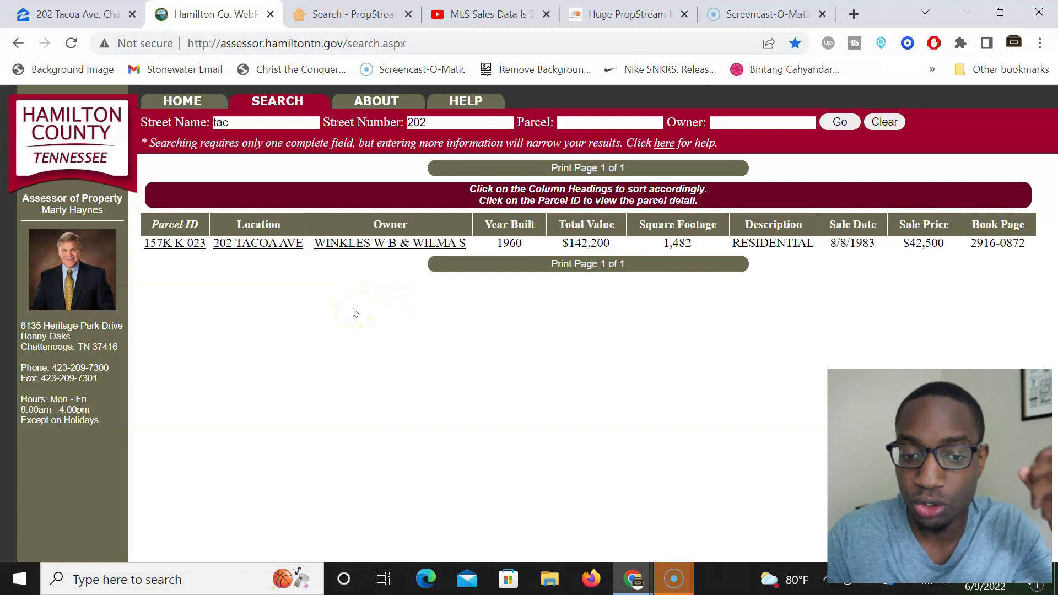
click(77, 13)
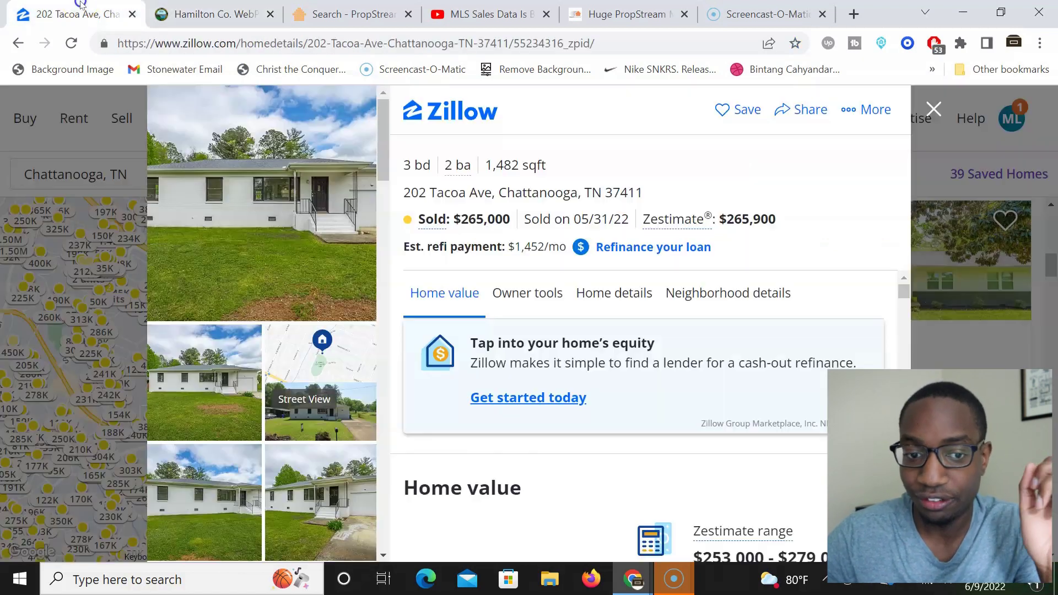
click(231, 14)
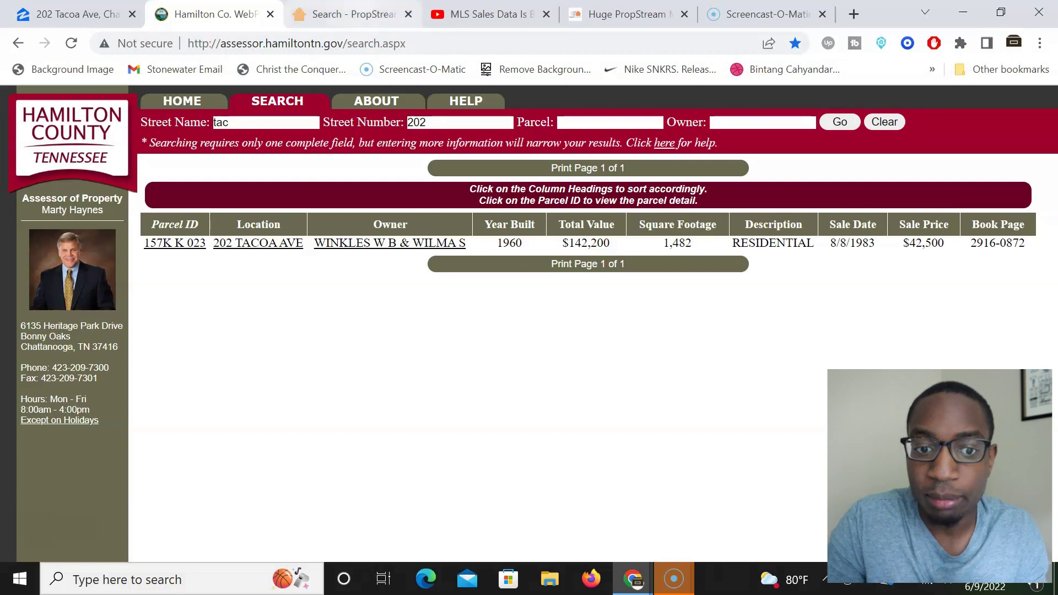
Switch to PropStream and check the house's MLS last-sale estimate against the sold price on Zillow.
click(352, 13)
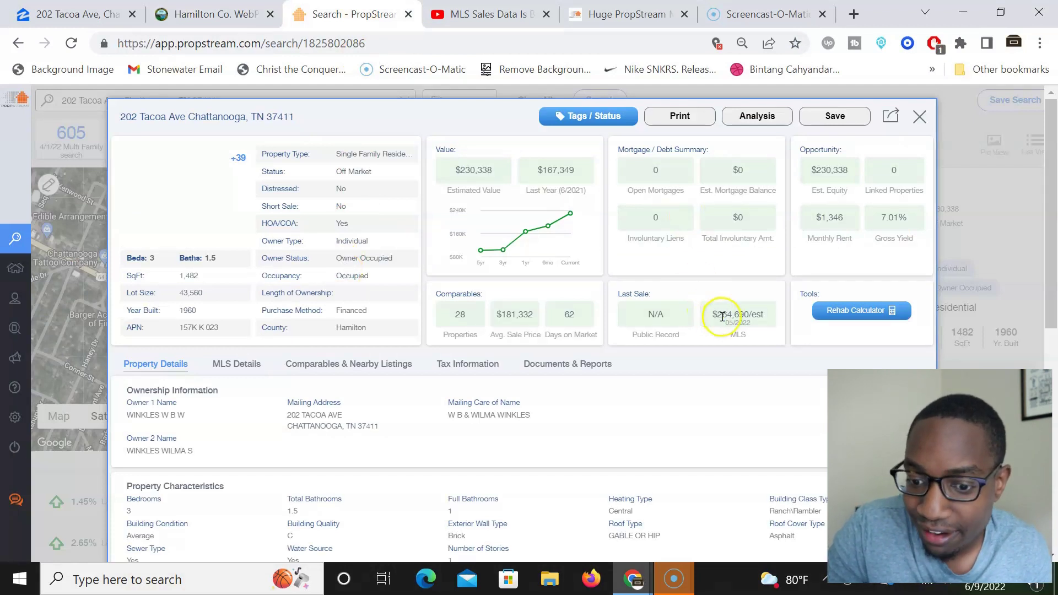
drag(723, 316, 751, 314)
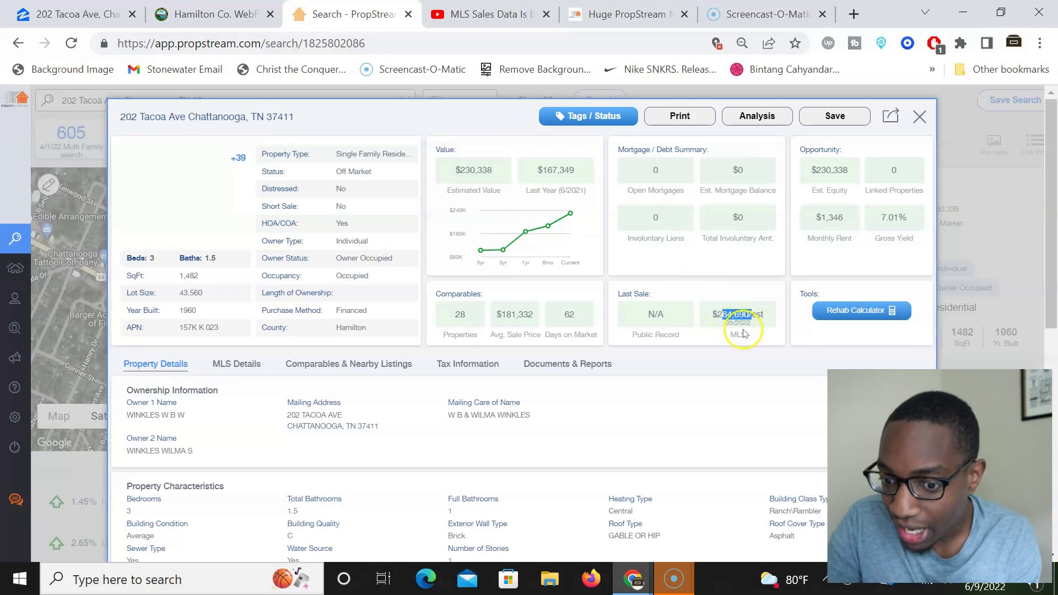
click(733, 309)
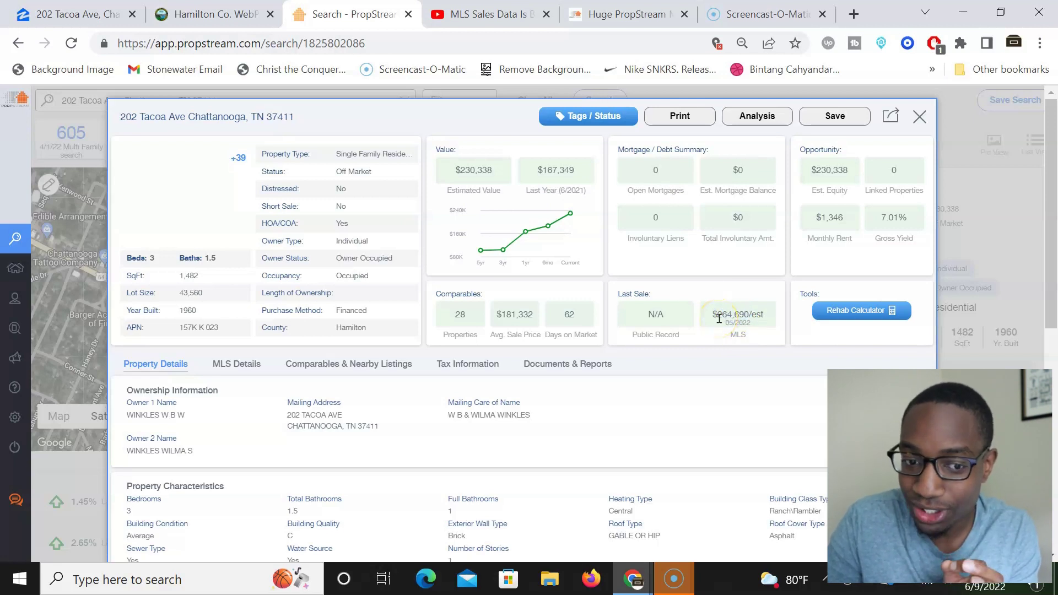
key(ctrl+1)
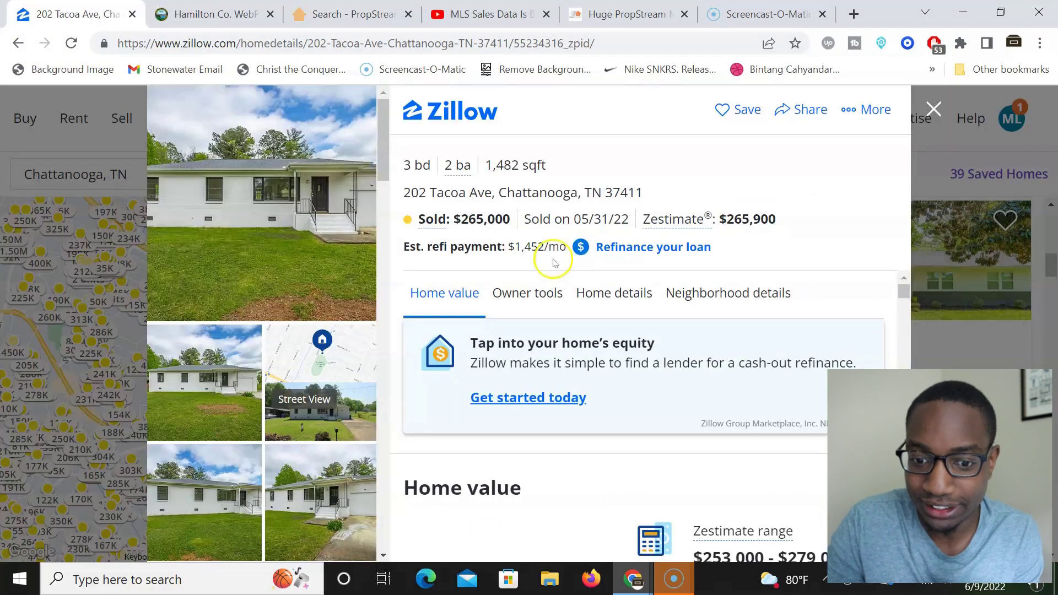
key(ctrl+3)
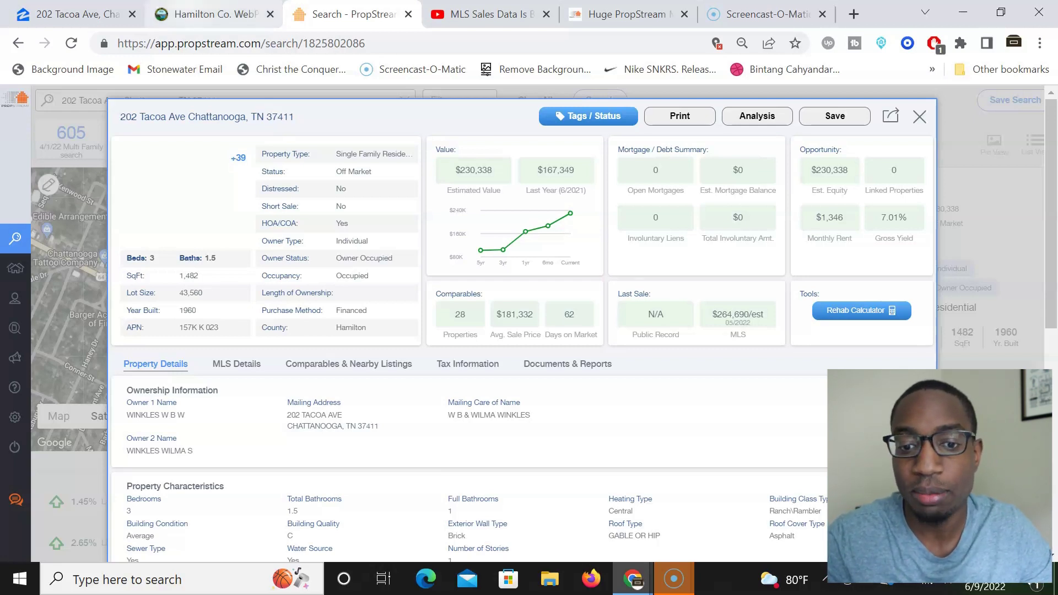
Cross-check the house's records in the county assessor site, PropStream and Zillow.
click(190, 13)
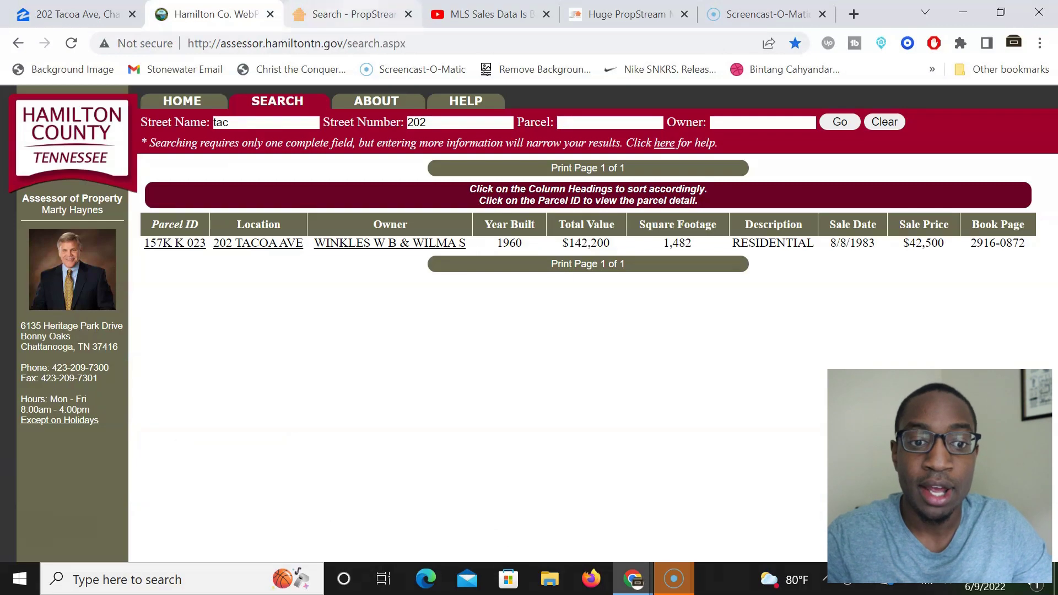
click(353, 14)
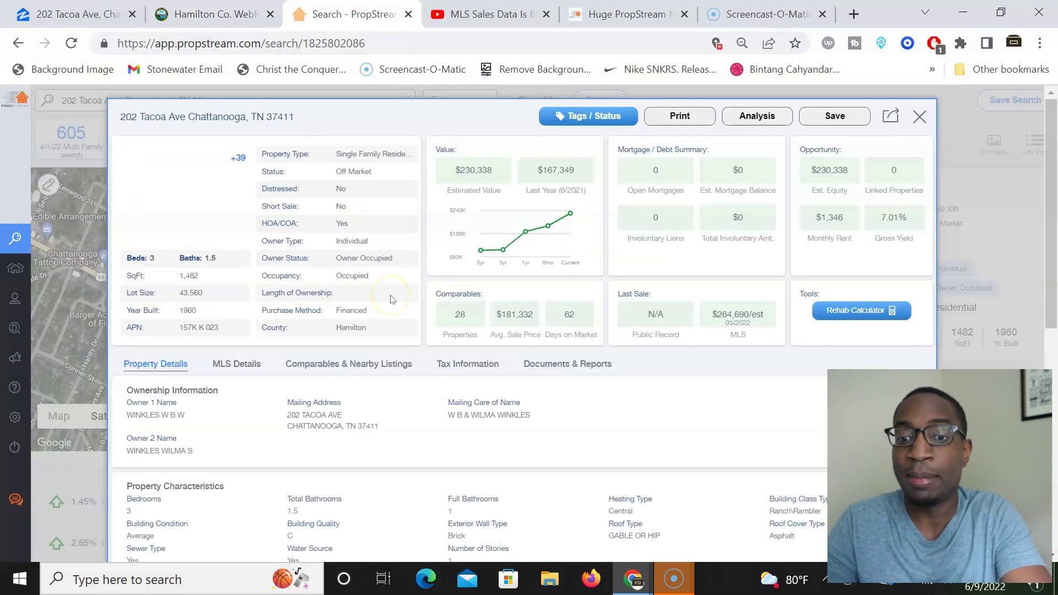
click(77, 13)
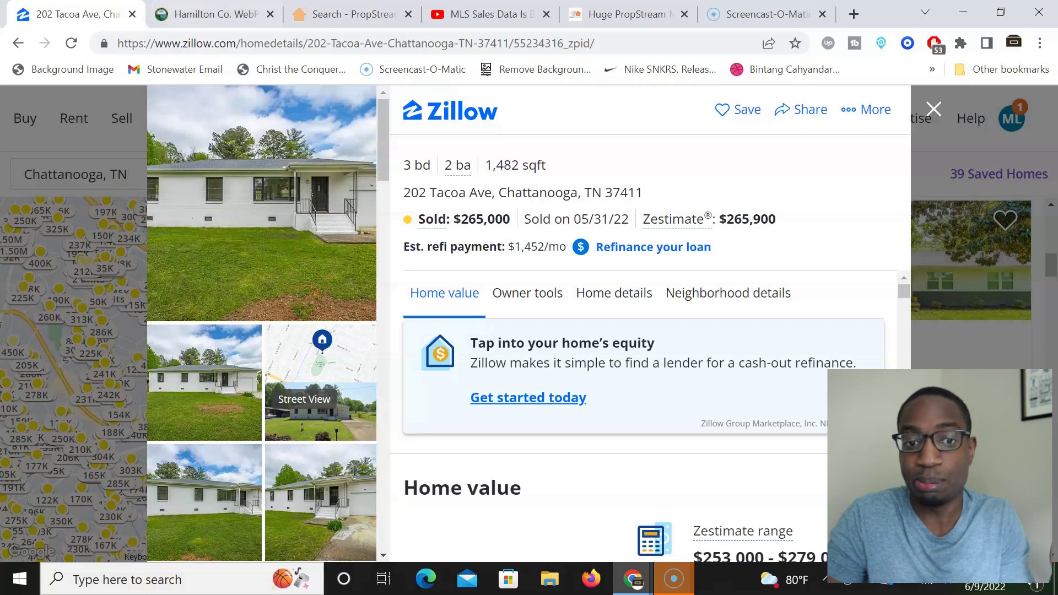
click(353, 14)
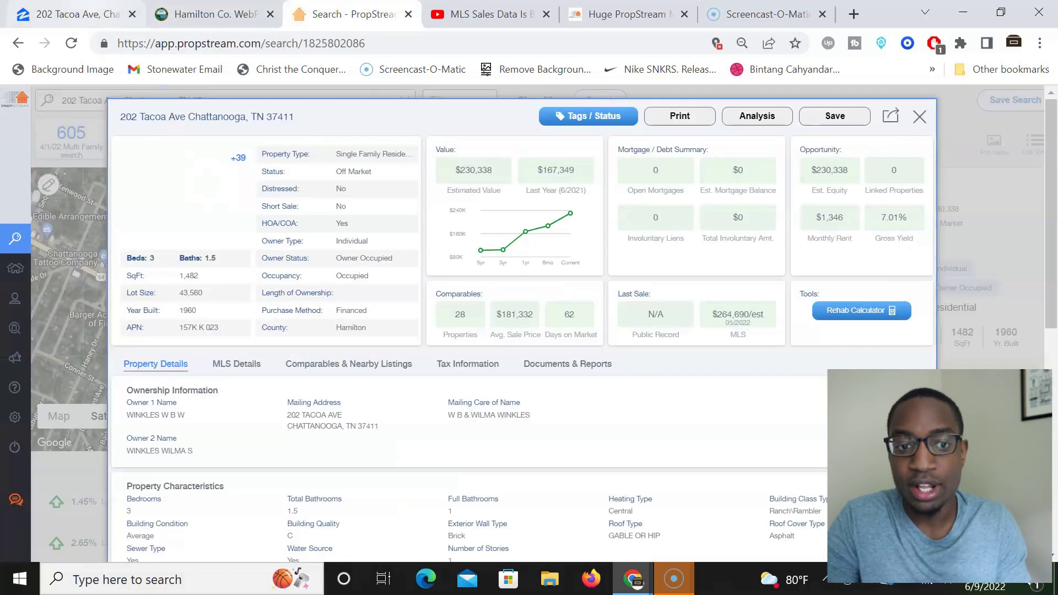
click(77, 14)
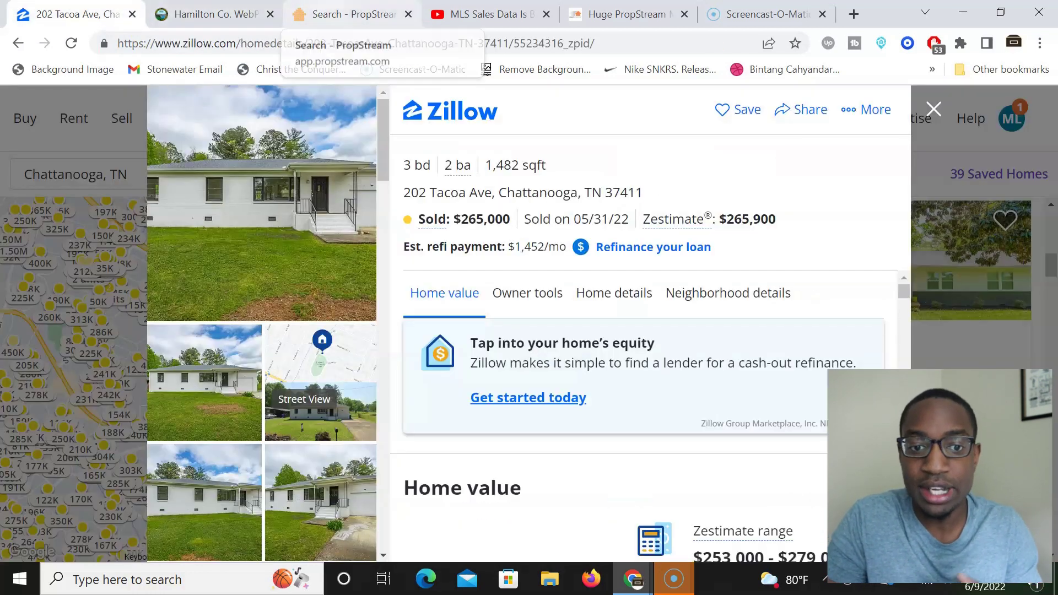
click(353, 14)
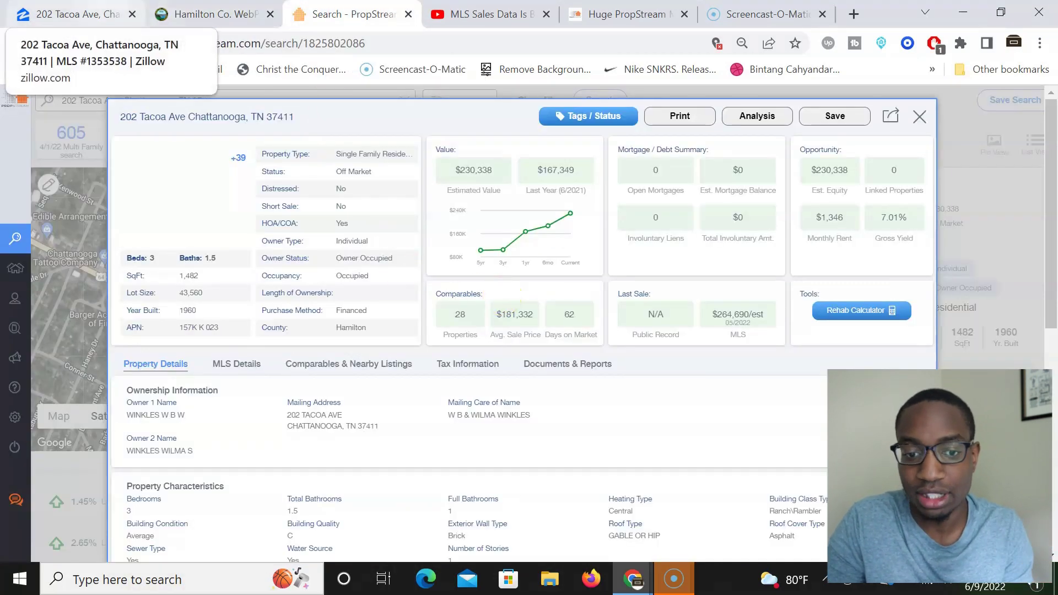
Compare the county assessor's sale record with PropStream's public-record last sale and the Zillow sold listing.
click(215, 15)
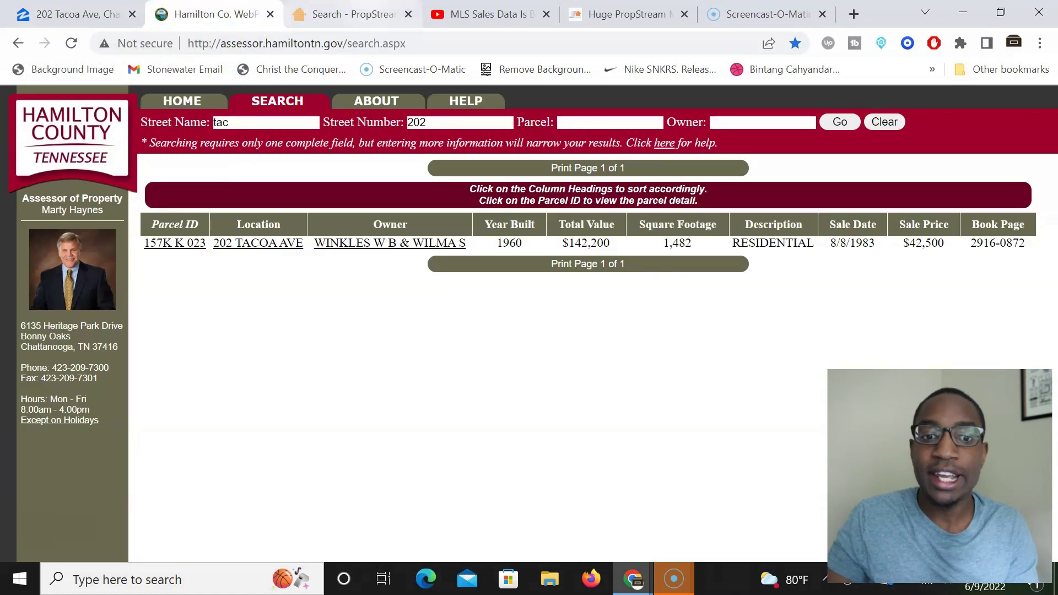
click(353, 15)
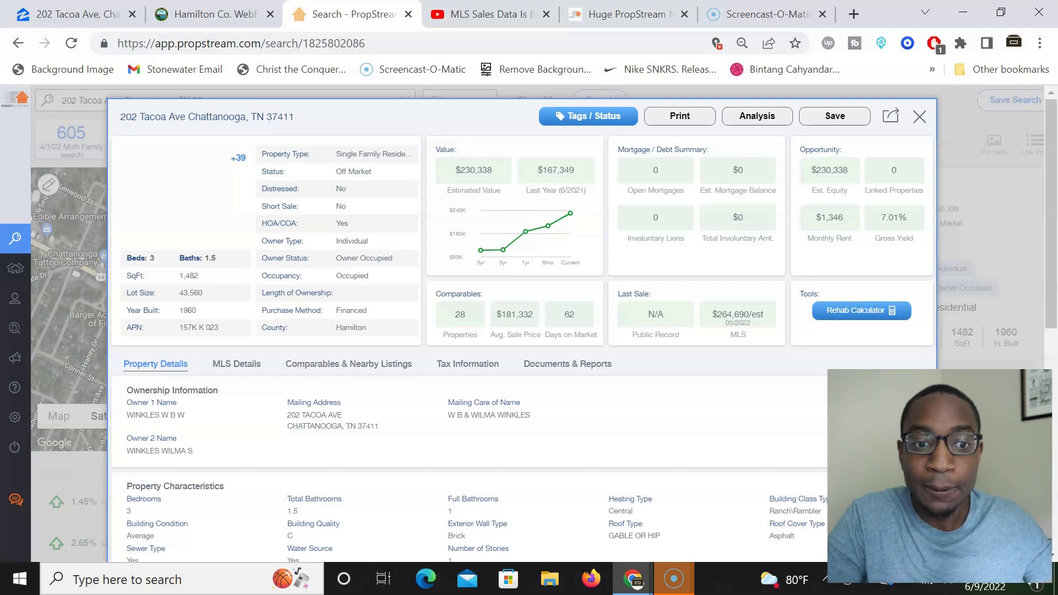
click(209, 14)
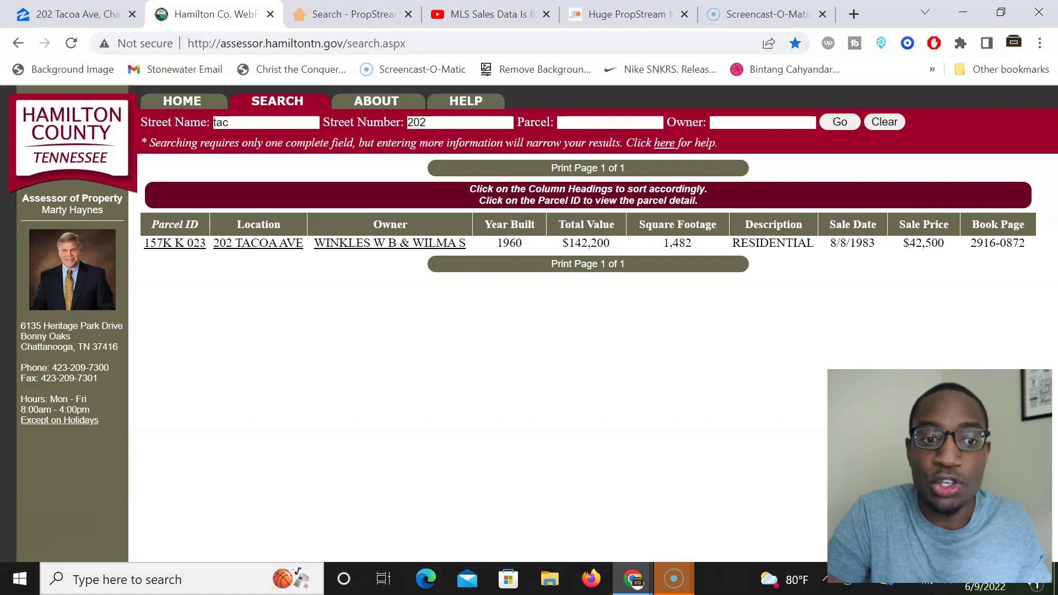
click(77, 13)
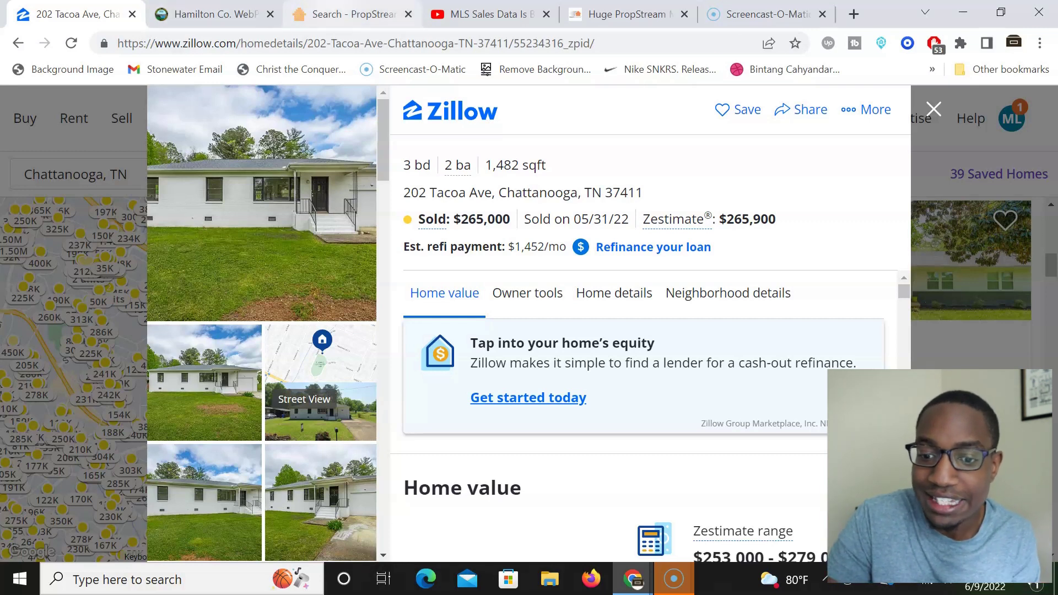
click(352, 13)
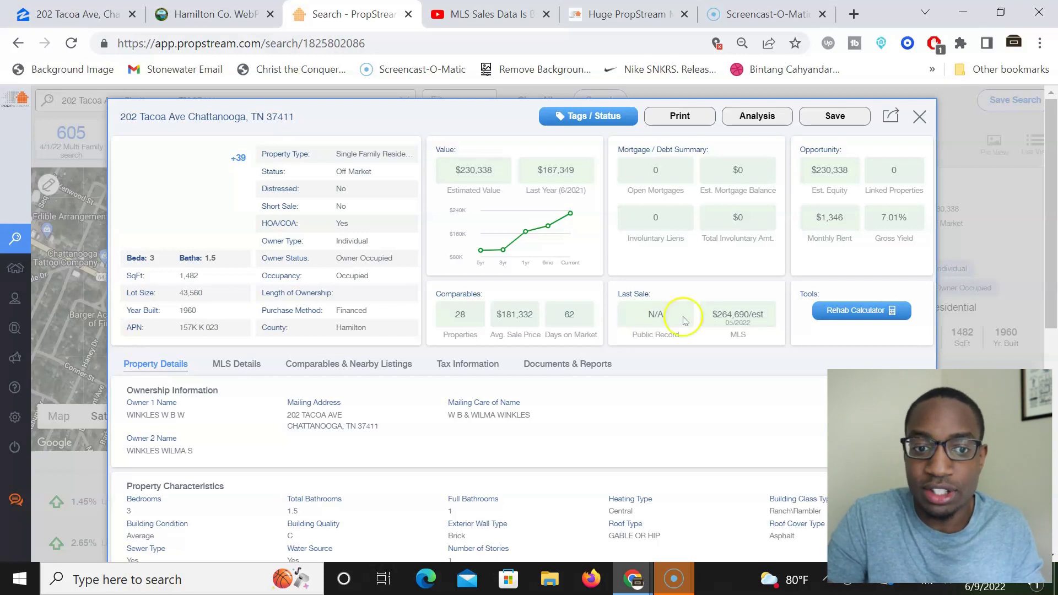
click(212, 14)
click(356, 14)
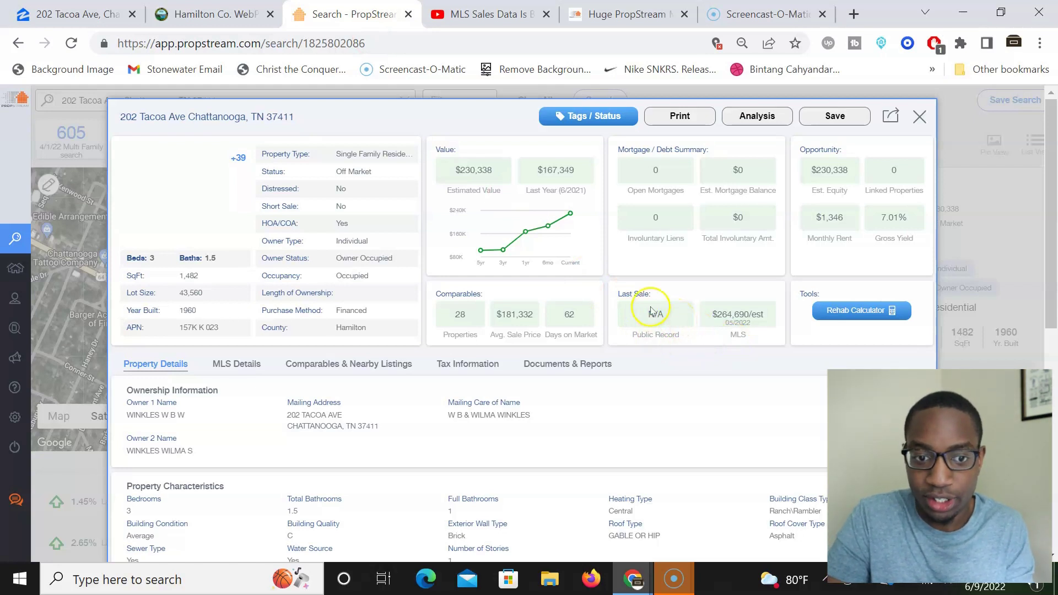
click(220, 14)
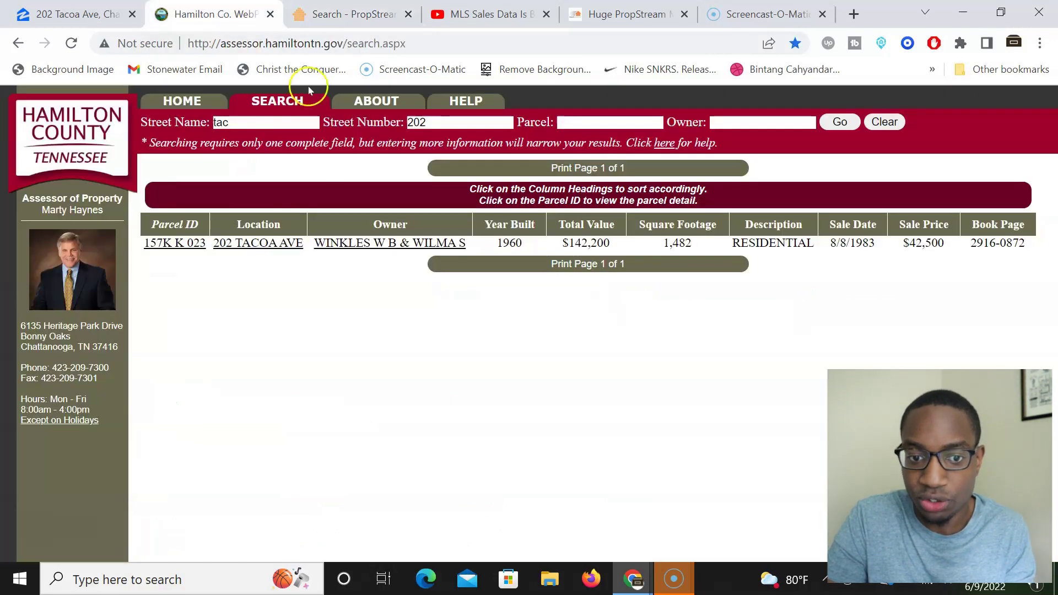
Review the listing price in PropStream's MLS Details for the house and compare it with Zillow's sold price.
click(352, 14)
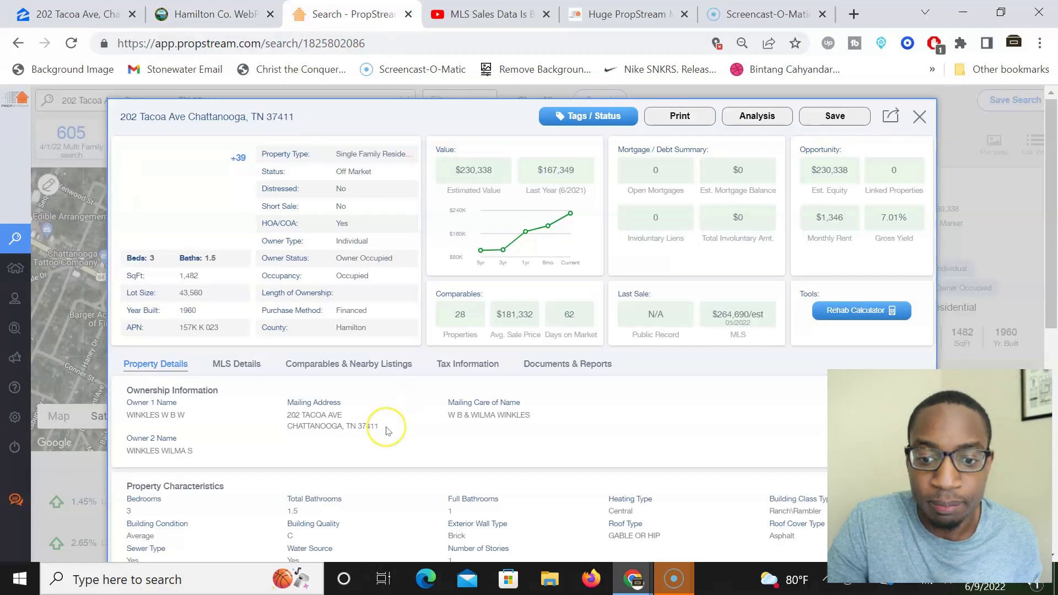
scroll(387, 427, down, 3)
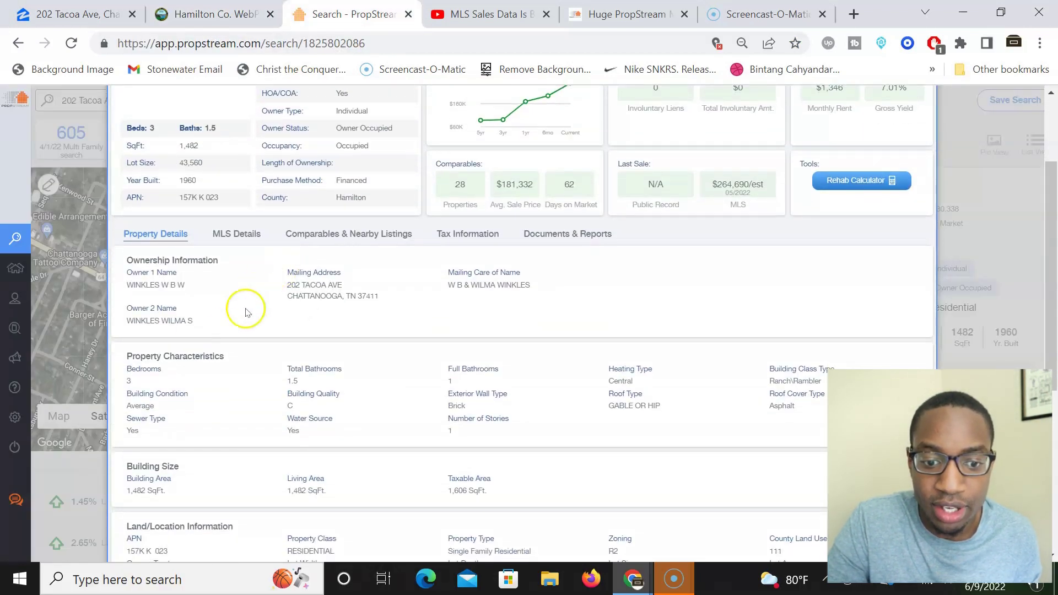
scroll(227, 329, down, 1)
click(232, 218)
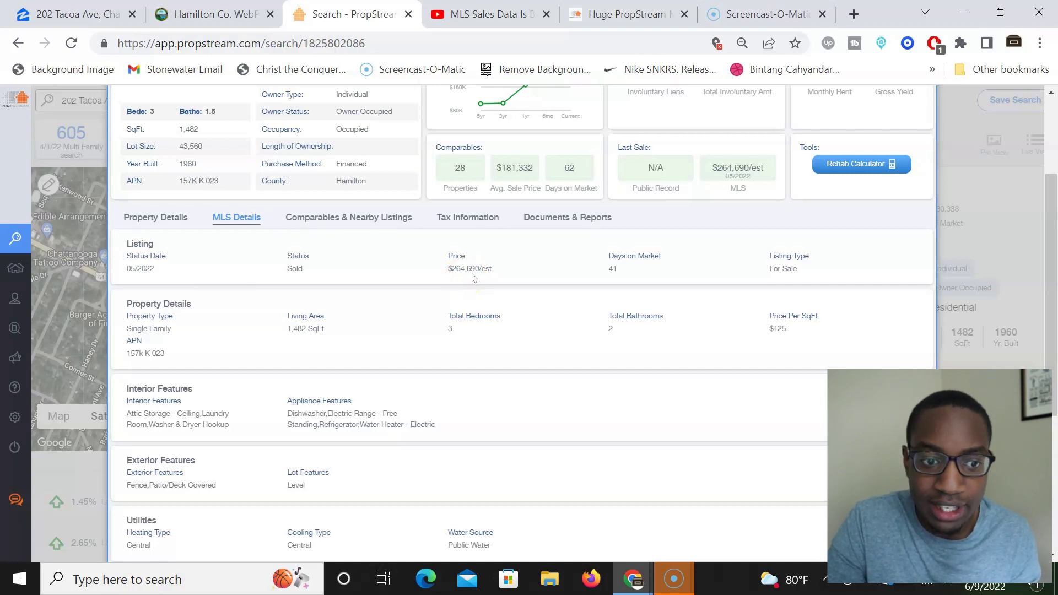
click(77, 14)
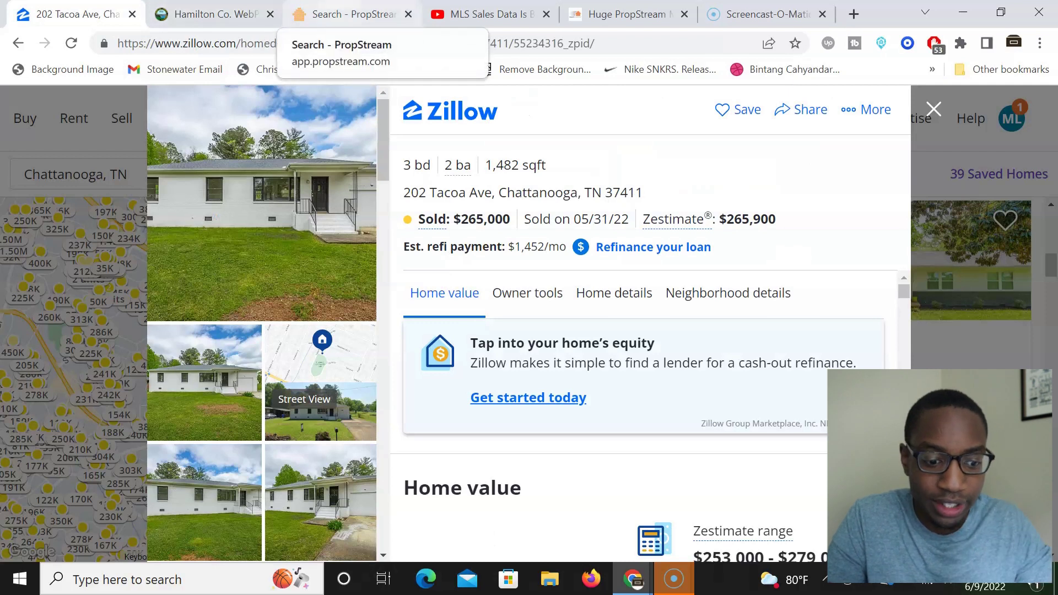
Open Calculator and bring it up over the house's MLS Details in PropStream.
click(121, 578)
text(alc)
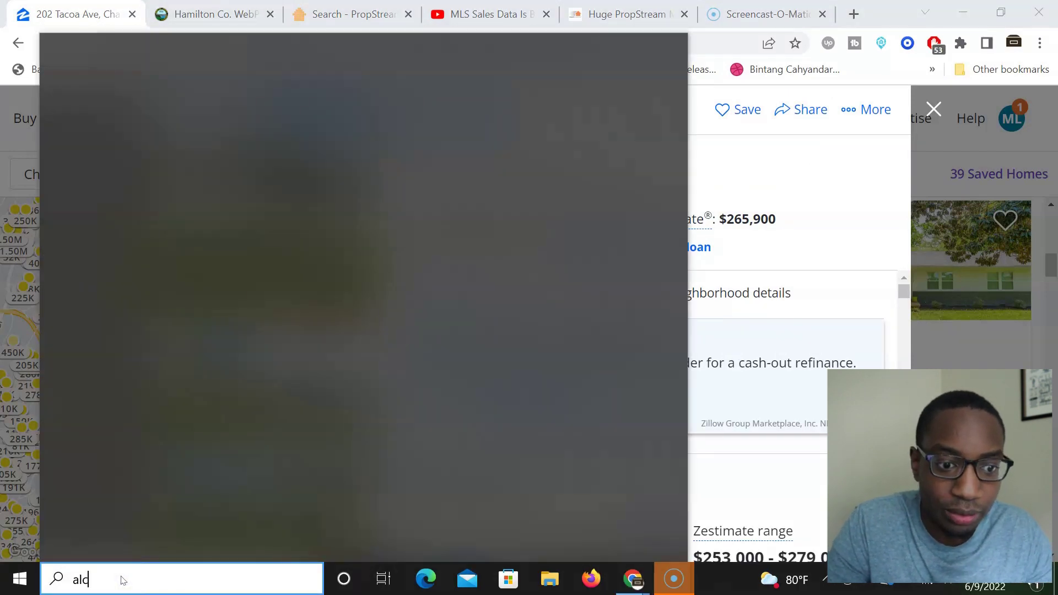
click(116, 145)
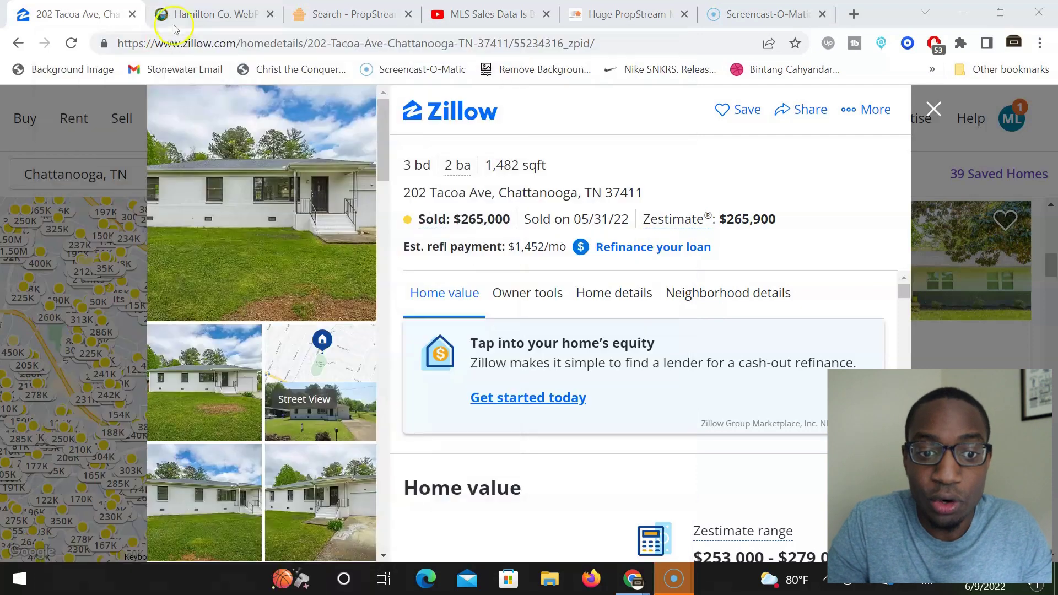
click(353, 14)
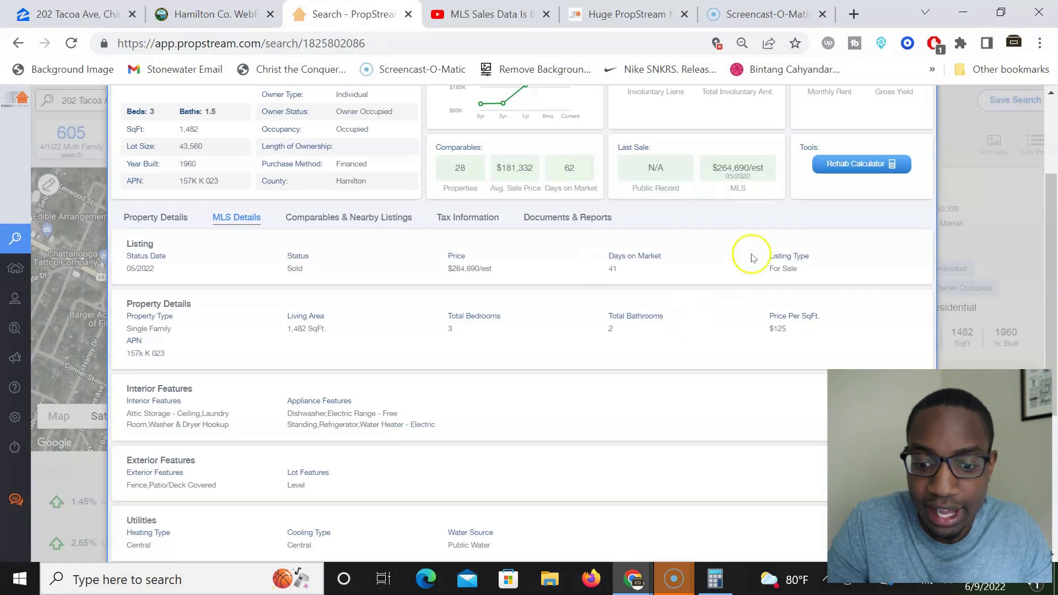
click(716, 577)
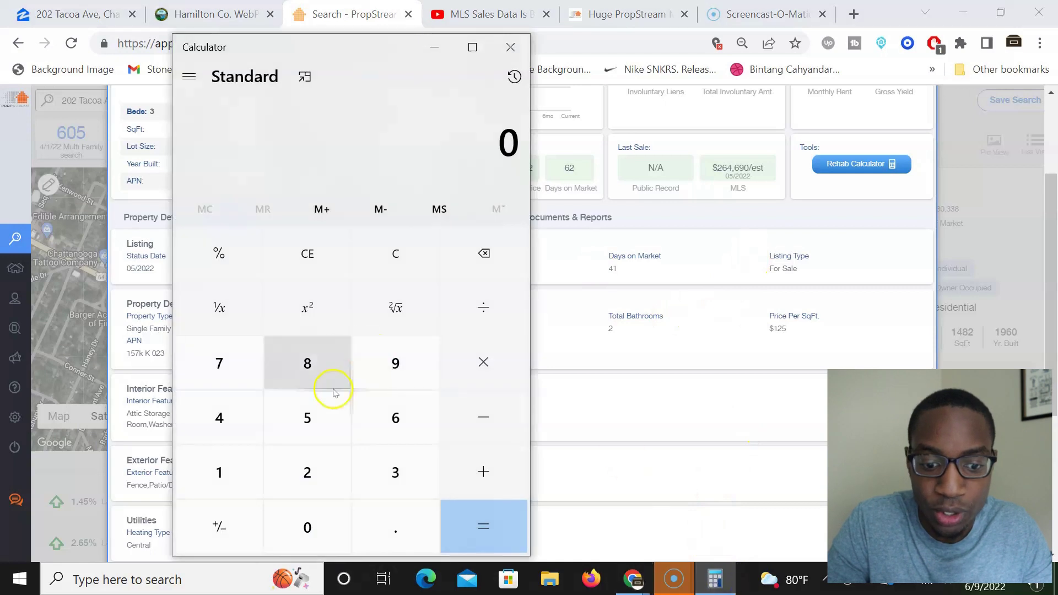
Divide the MLS estimate of 264,690 by the 265,000 sold price, and close Calculator.
click(304, 471)
click(394, 416)
click(214, 418)
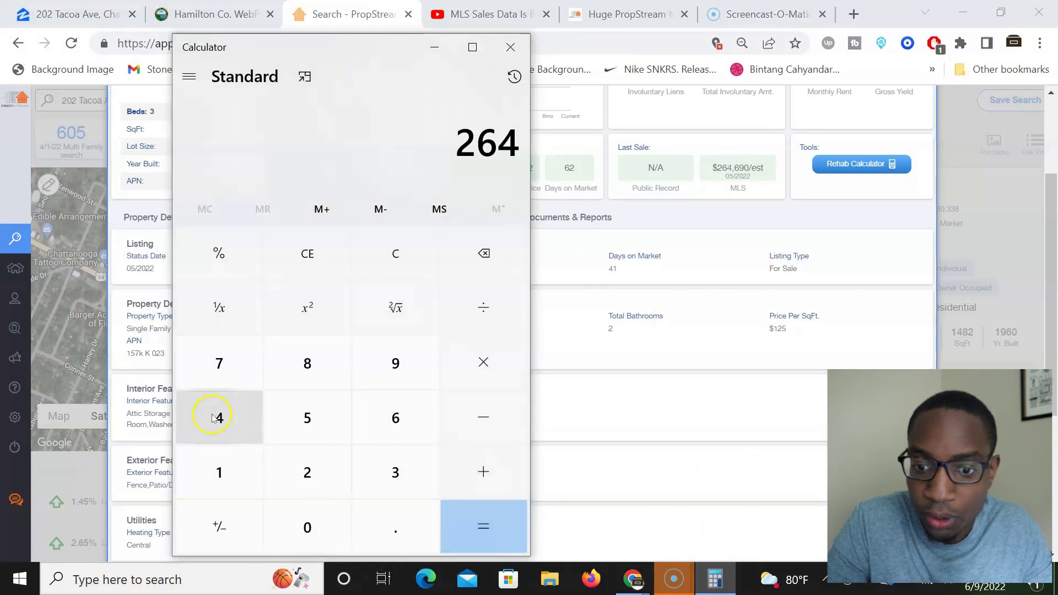
click(378, 416)
click(396, 364)
click(311, 529)
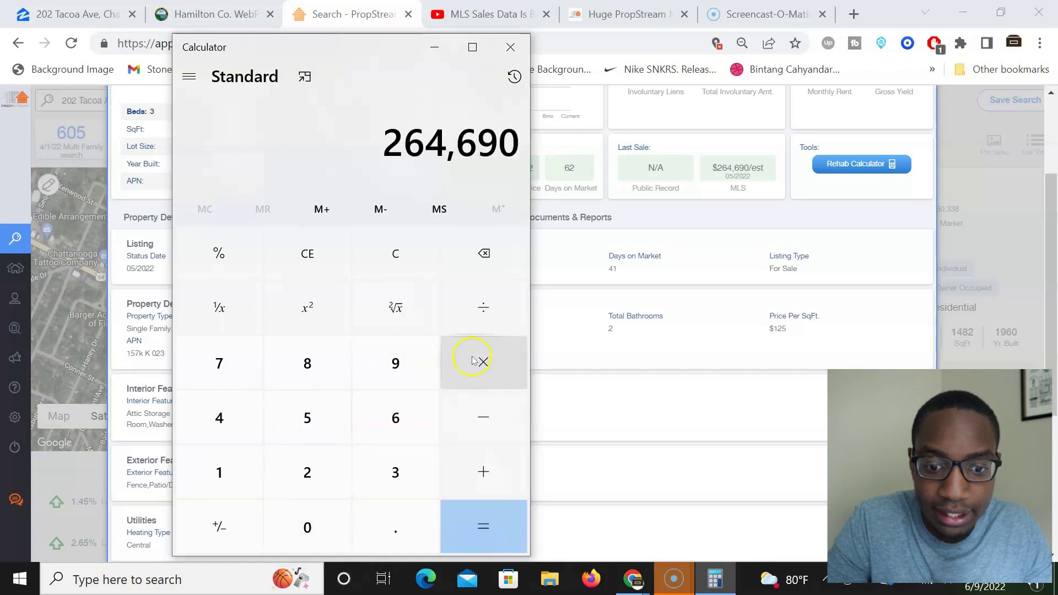
click(475, 317)
click(282, 480)
click(388, 419)
click(303, 411)
click(300, 527)
click(300, 527)
click(496, 535)
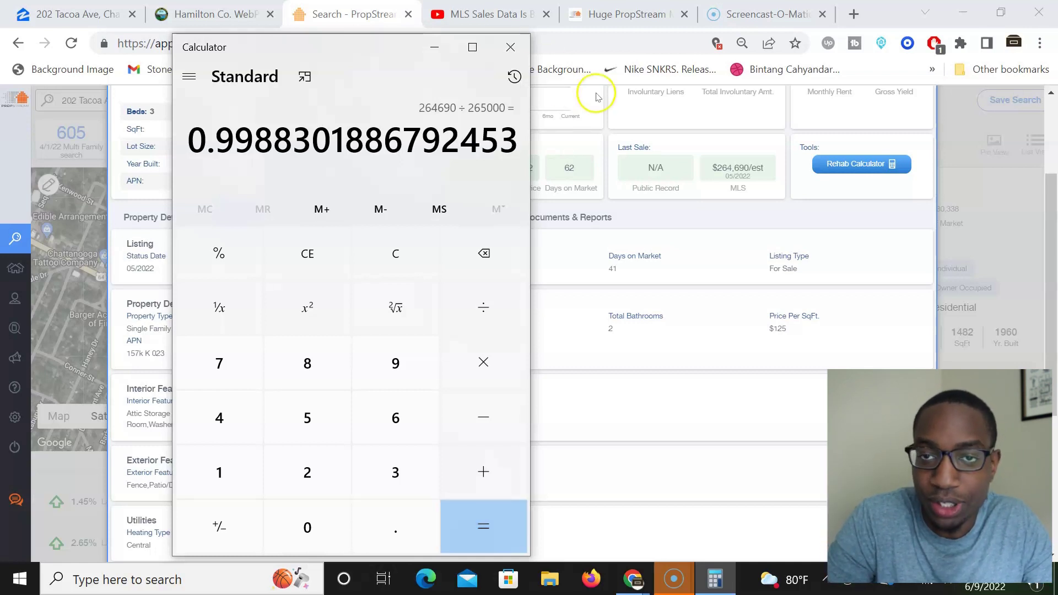
click(513, 47)
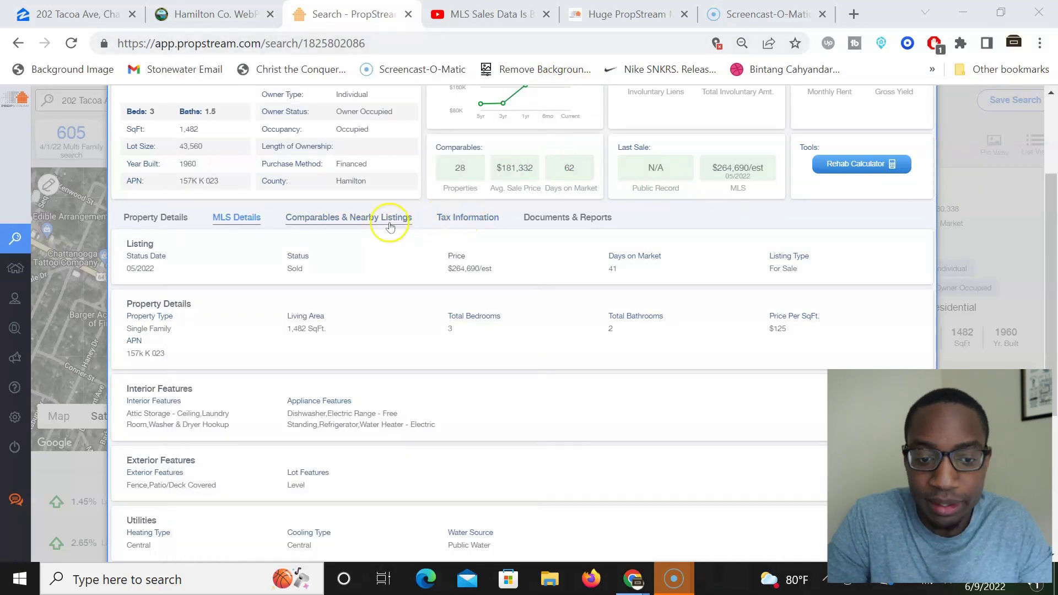
Open the house's Comparables & Nearby Listings and review the MLS Sold and Public Record Sold entries.
click(373, 226)
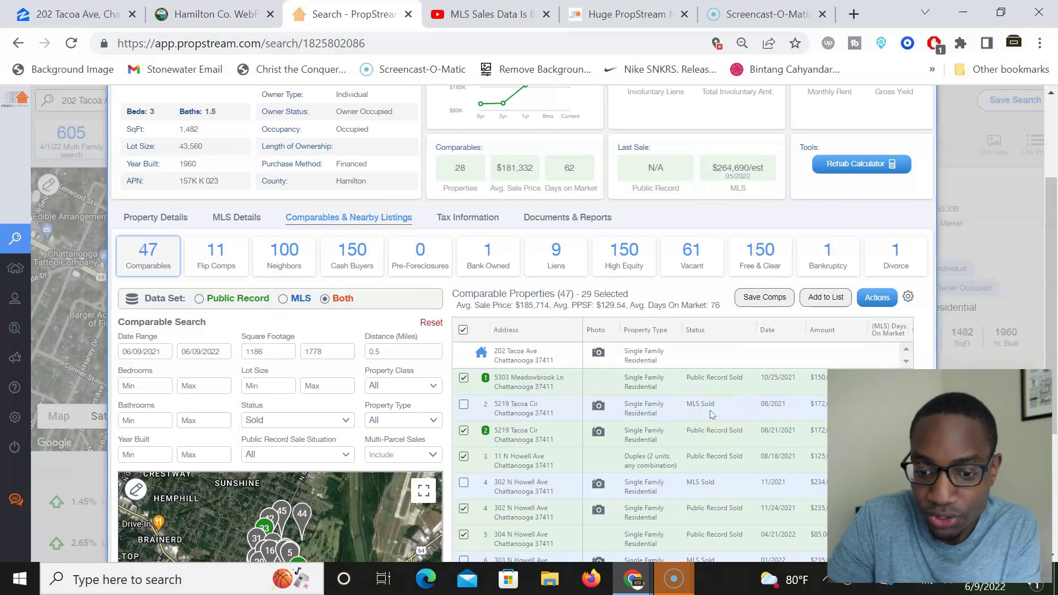
scroll(715, 412, down, 1)
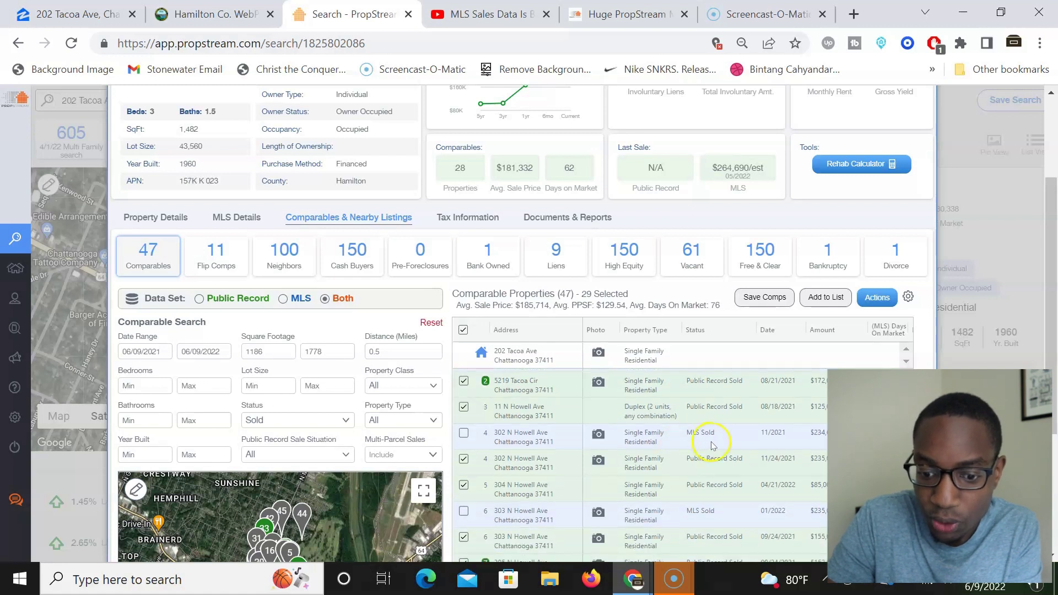
scroll(711, 446, down, 1)
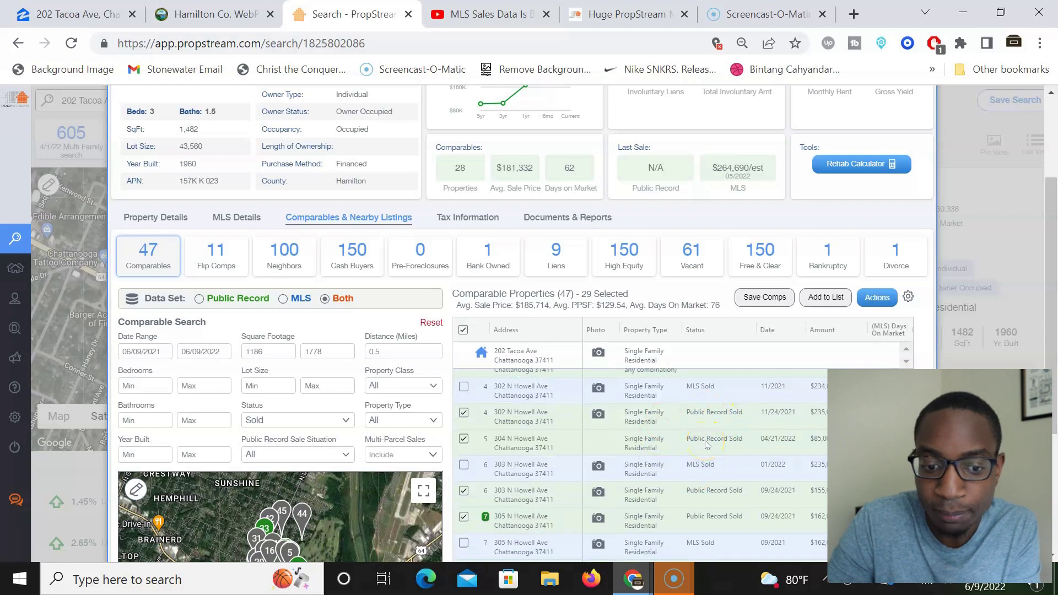
scroll(706, 445, up, 2)
Compare the comparables using the MLS data set alone, the Public Record data set alone, and both together.
click(282, 299)
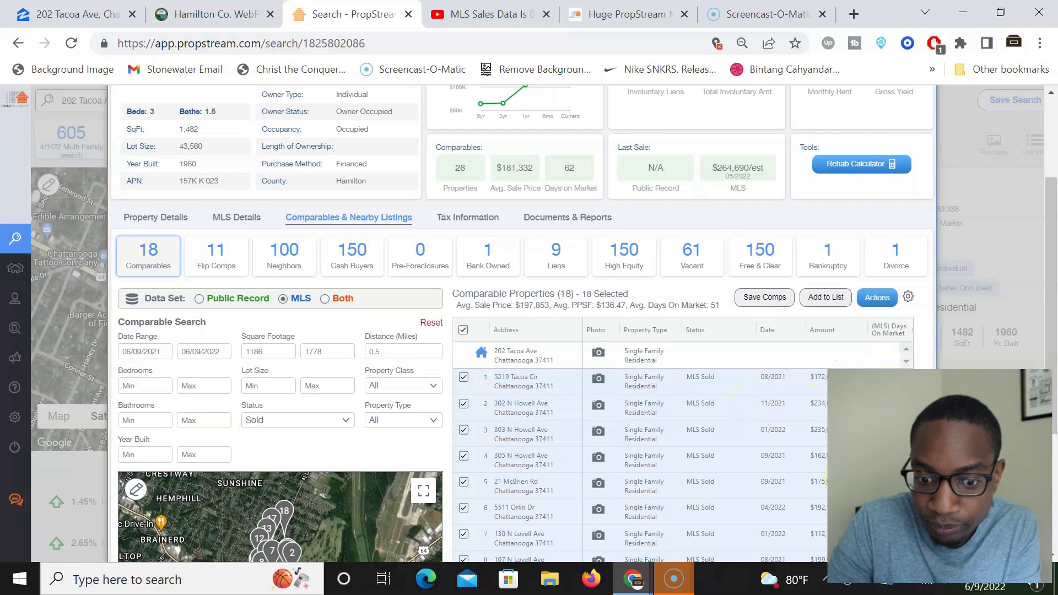
click(199, 299)
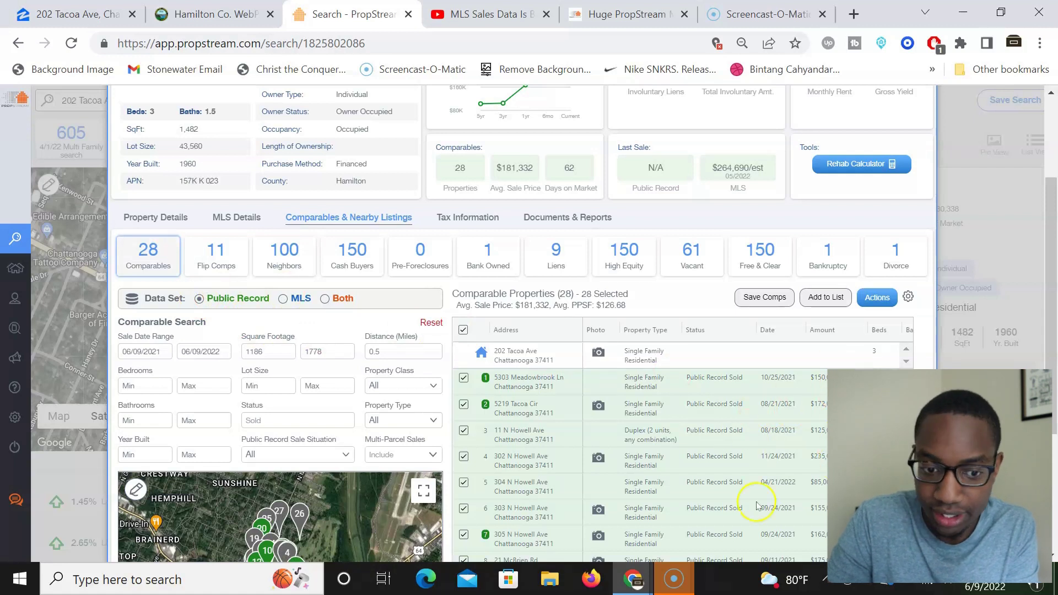
click(325, 299)
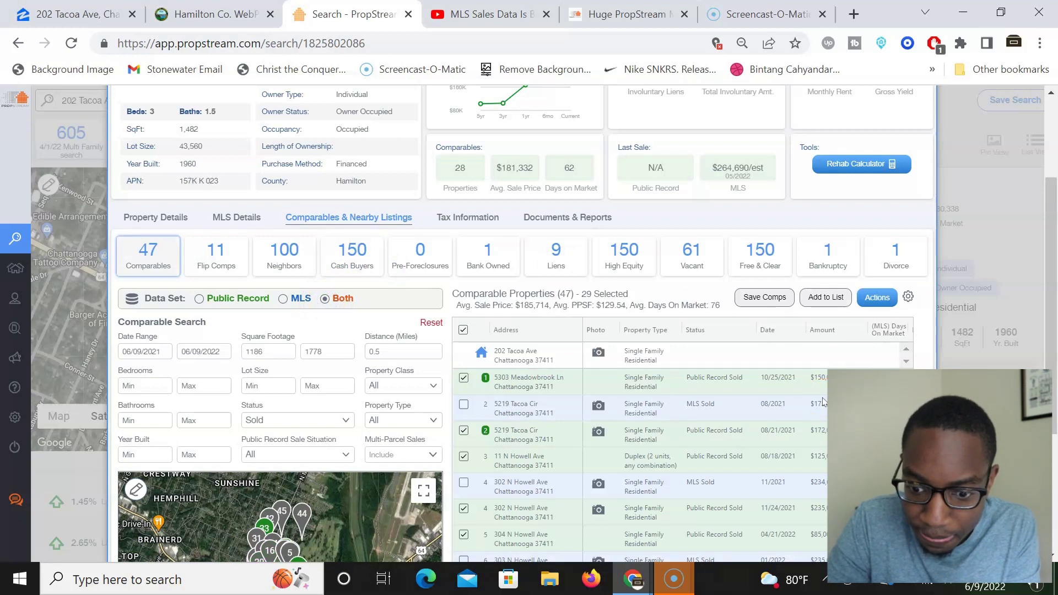
scroll(823, 402, down, 2)
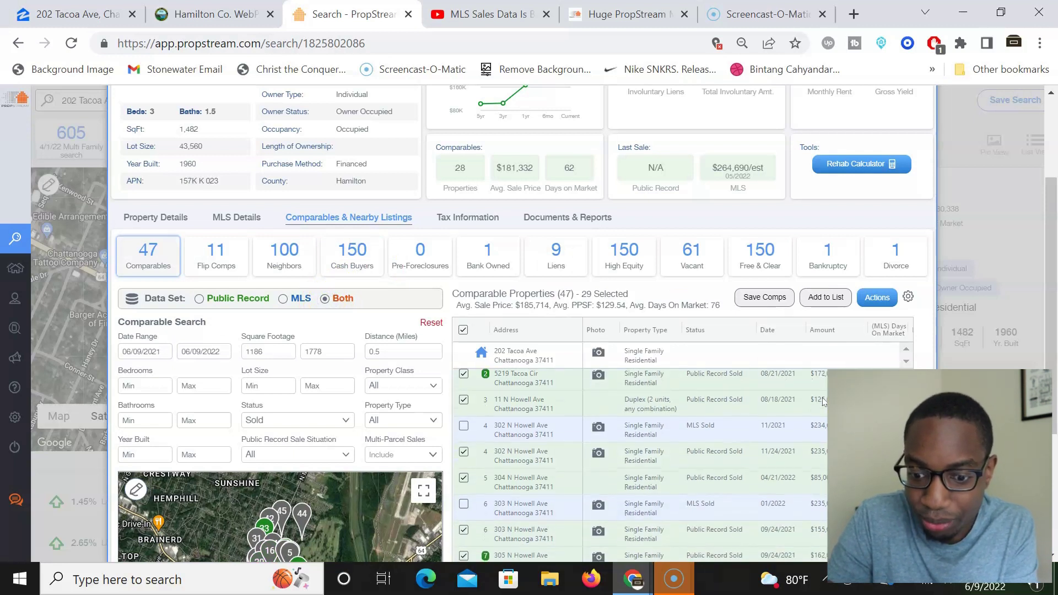
scroll(823, 402, up, 2)
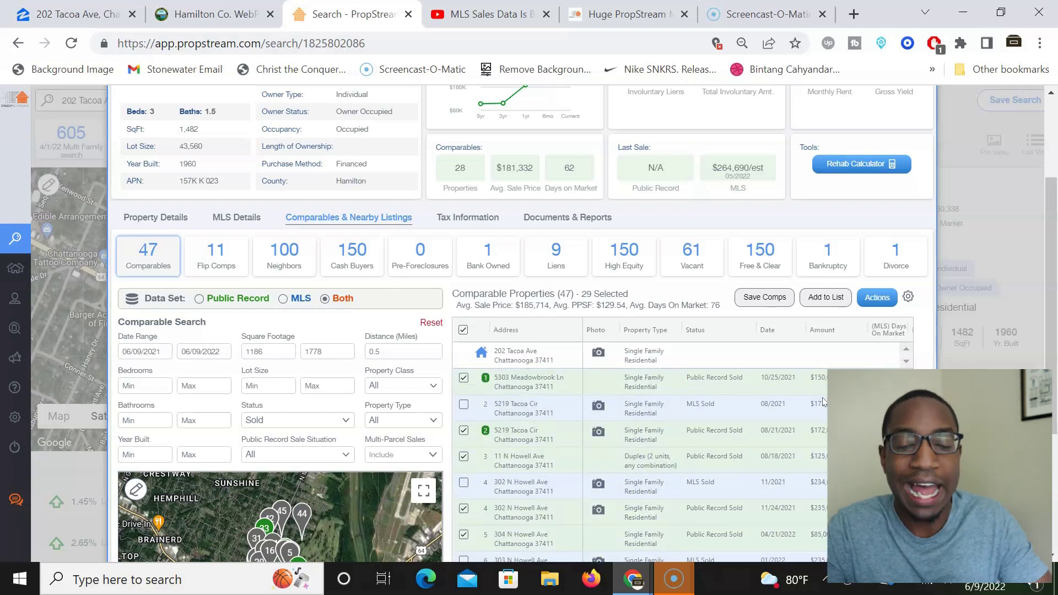
Close the house's property details and return to the map search.
scroll(823, 402, up, 2)
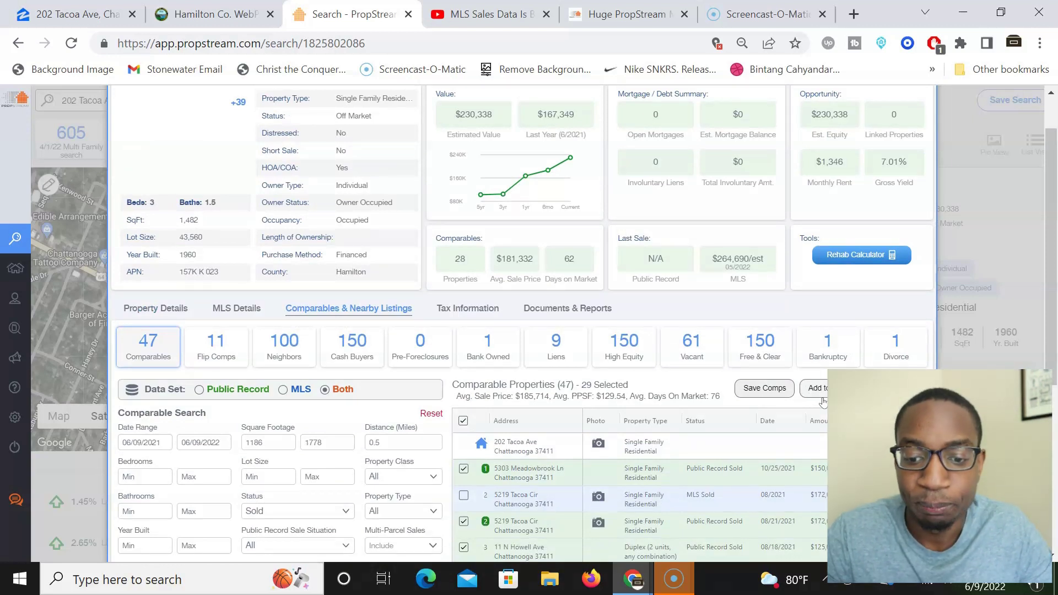
scroll(823, 401, up, 1)
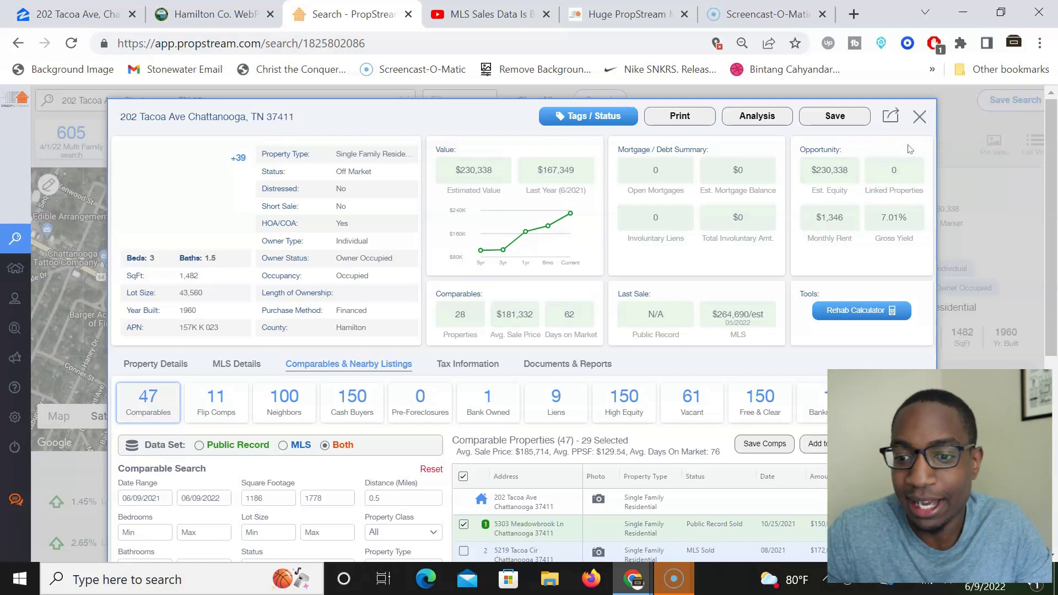
click(919, 124)
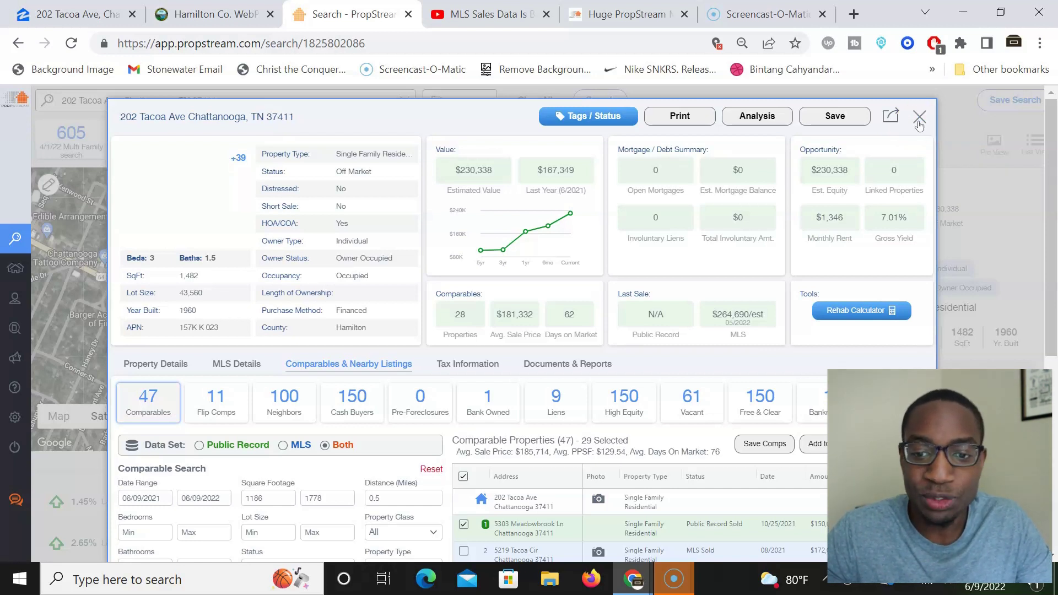
click(919, 123)
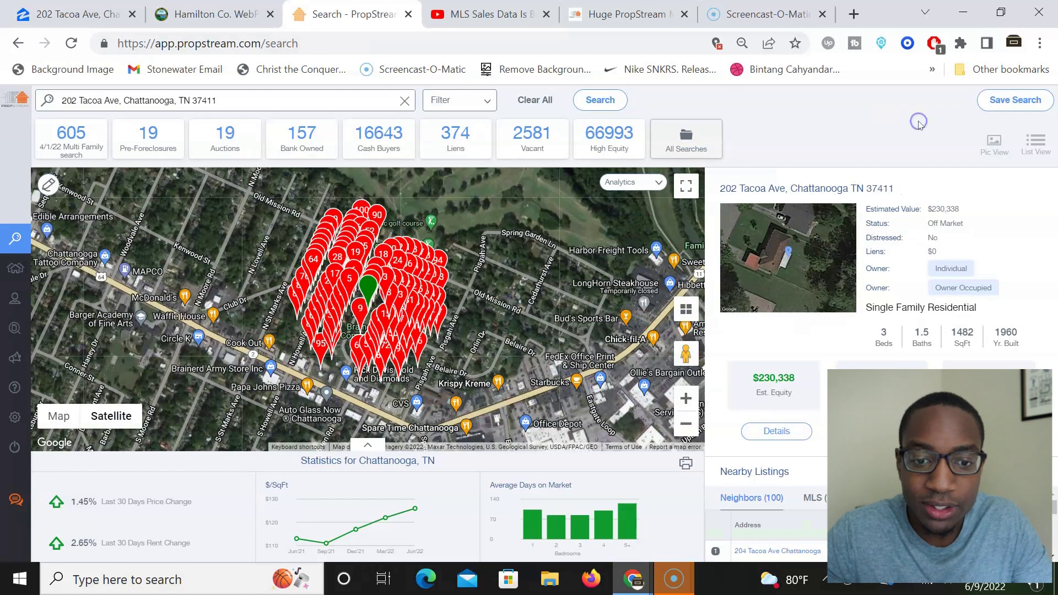
Review the MLS Status choices in the search filter options, and close the filter without selecting any.
click(479, 102)
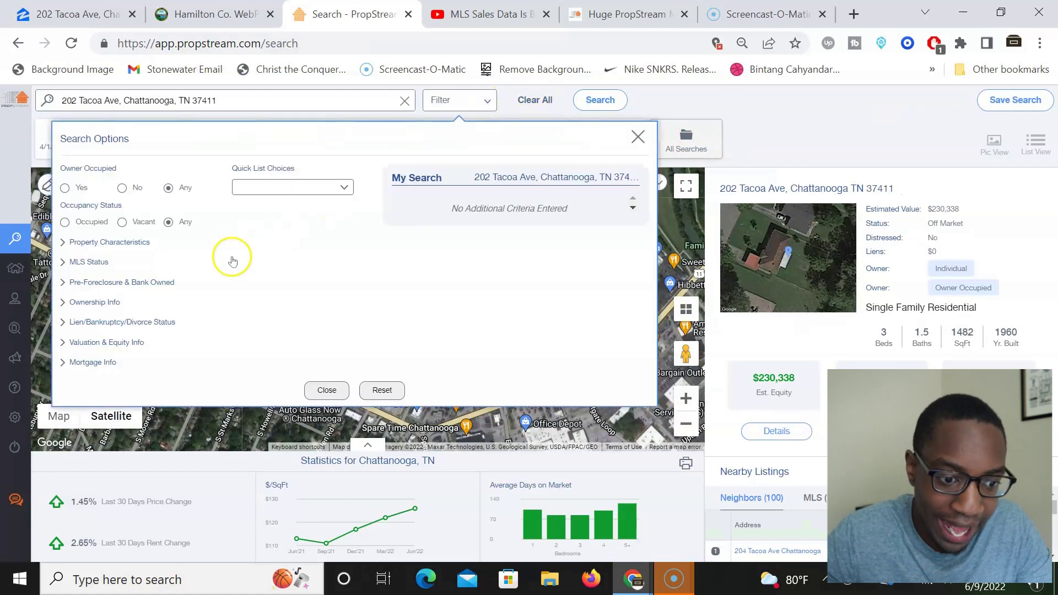
click(89, 265)
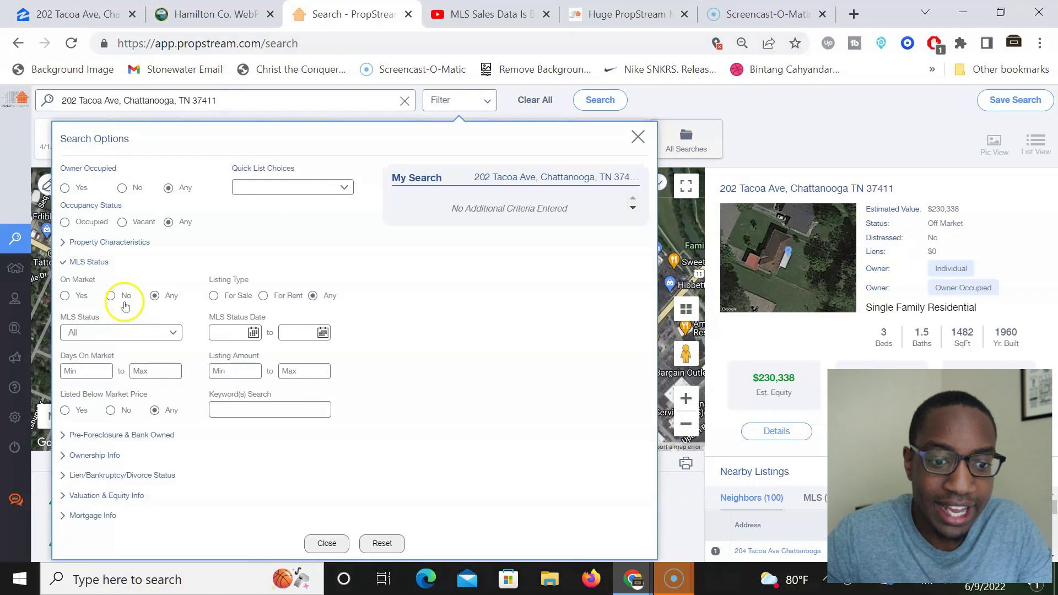
click(172, 333)
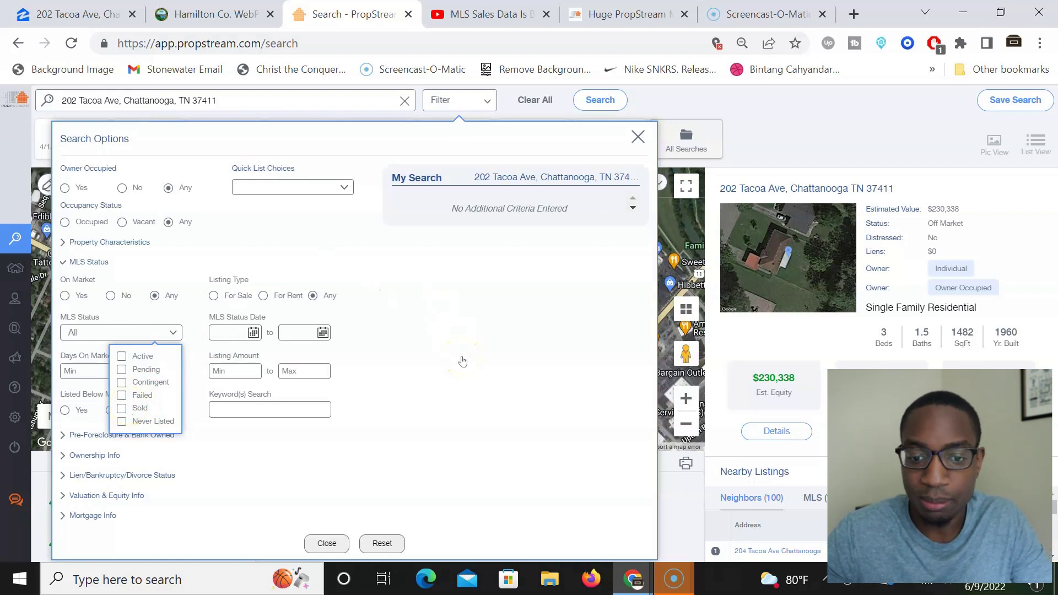
click(639, 136)
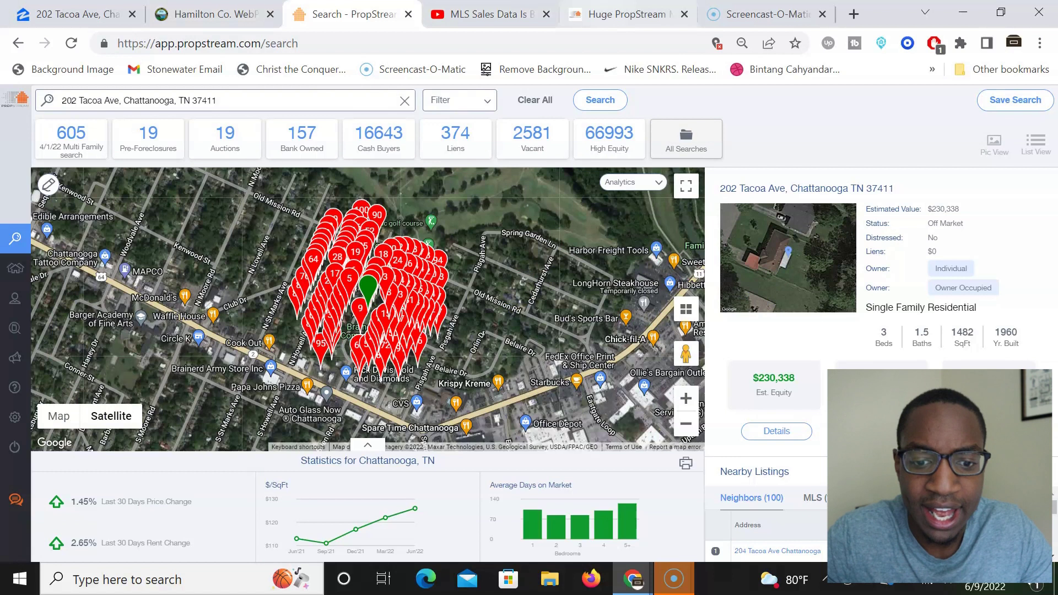
Switch to PropStream's MLS update article and look through its non-disclosure state list and data accuracy FAQs.
click(627, 14)
scroll(460, 293, up, 12)
scroll(460, 292, down, 12)
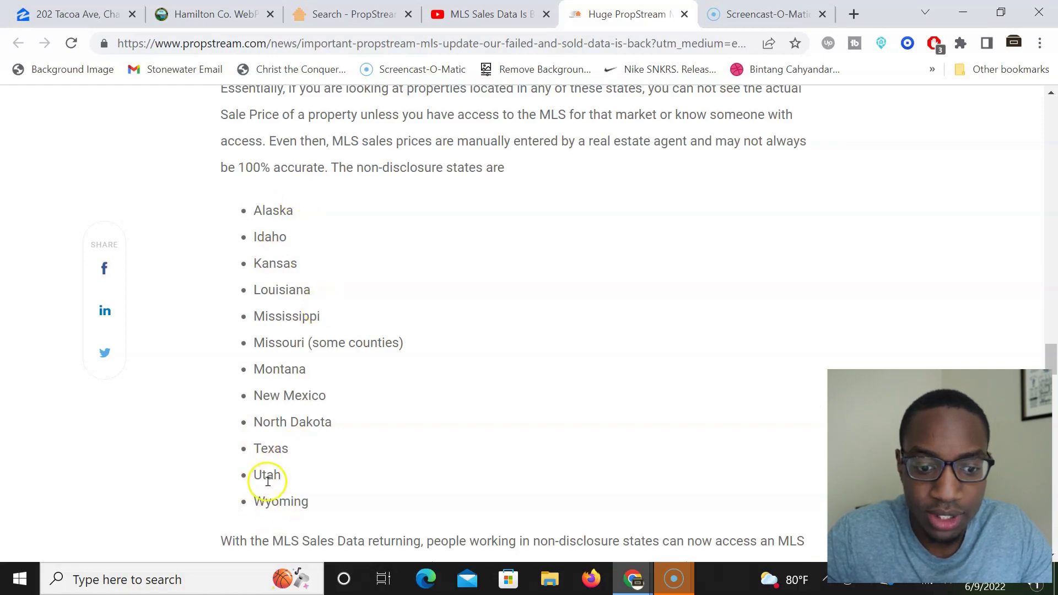
scroll(437, 266, up, 15)
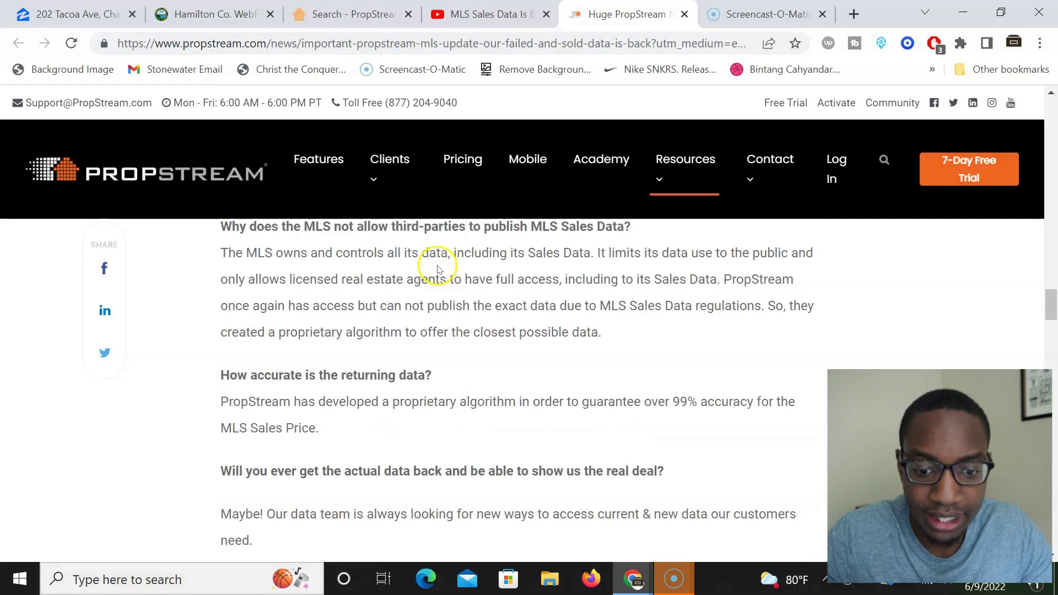
scroll(437, 267, up, 15)
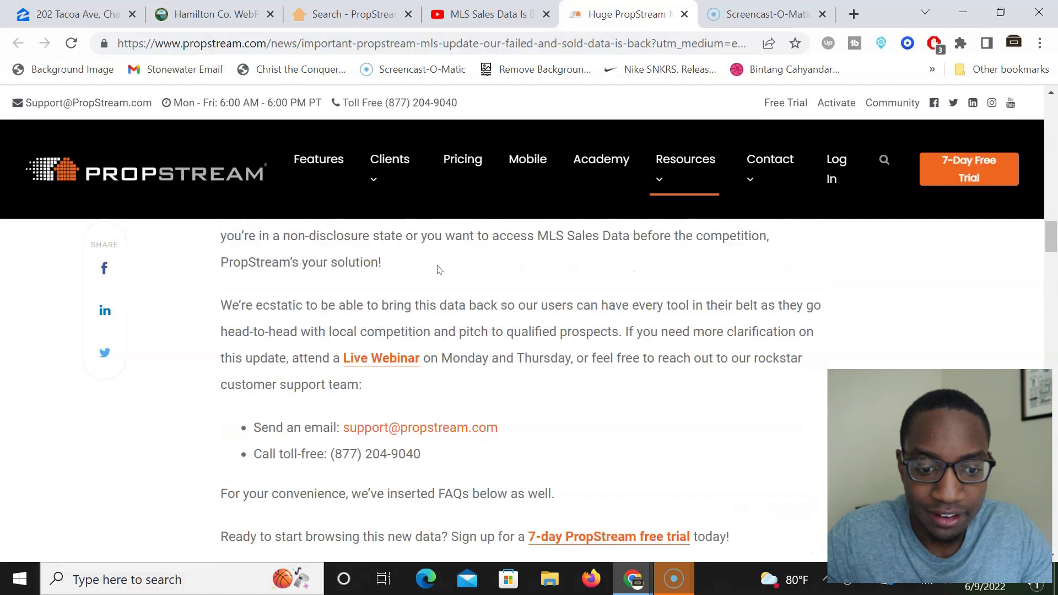
scroll(438, 269, up, 15)
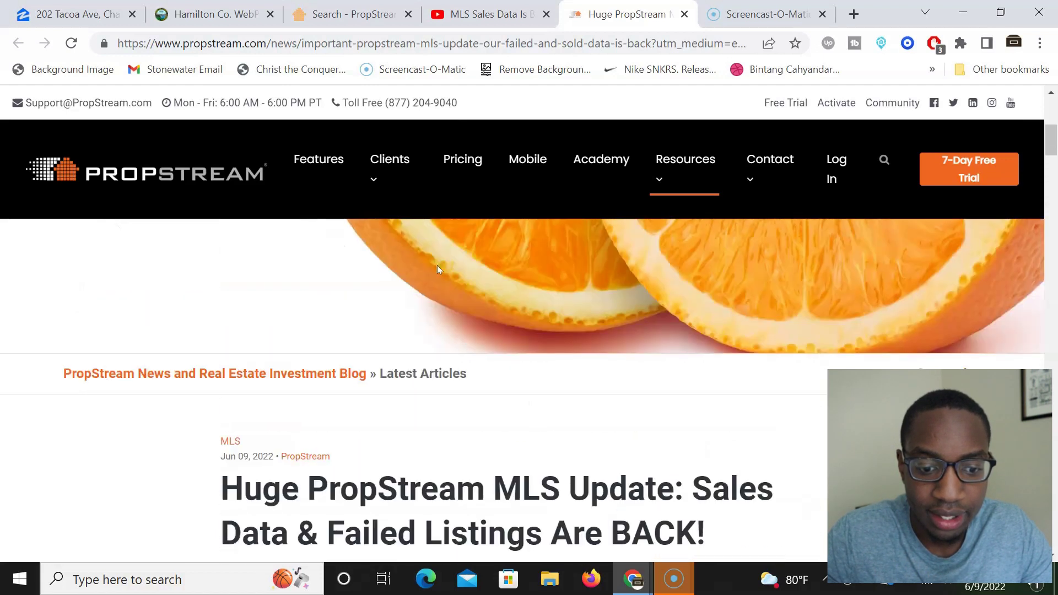
Highlight the article's paragraph about not sharing exact MLS sale prices because of MLS regulations, and clear the highlight.
scroll(437, 268, down, 3)
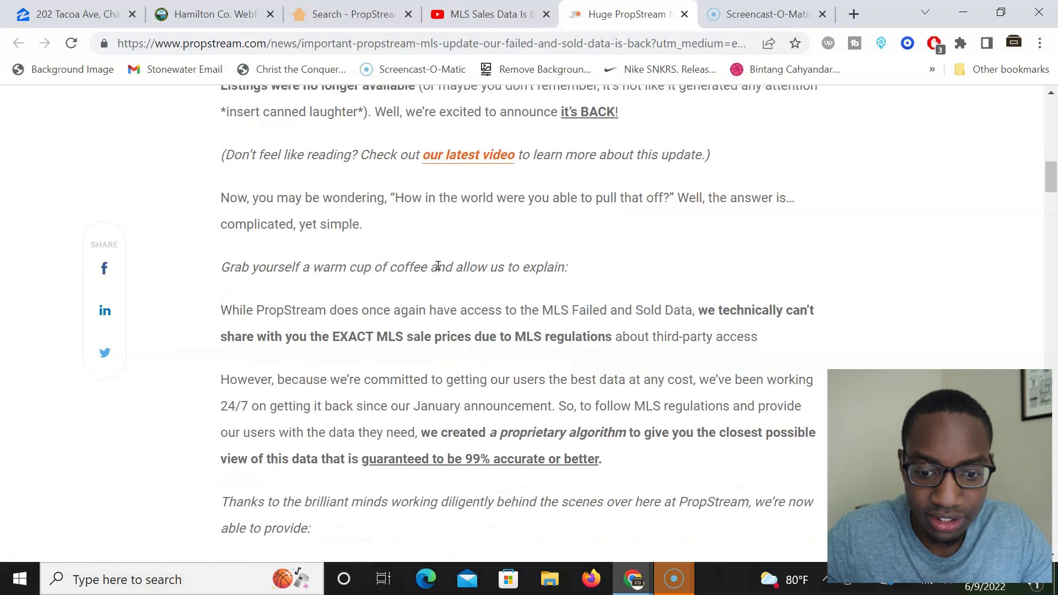
drag(225, 309, 762, 339)
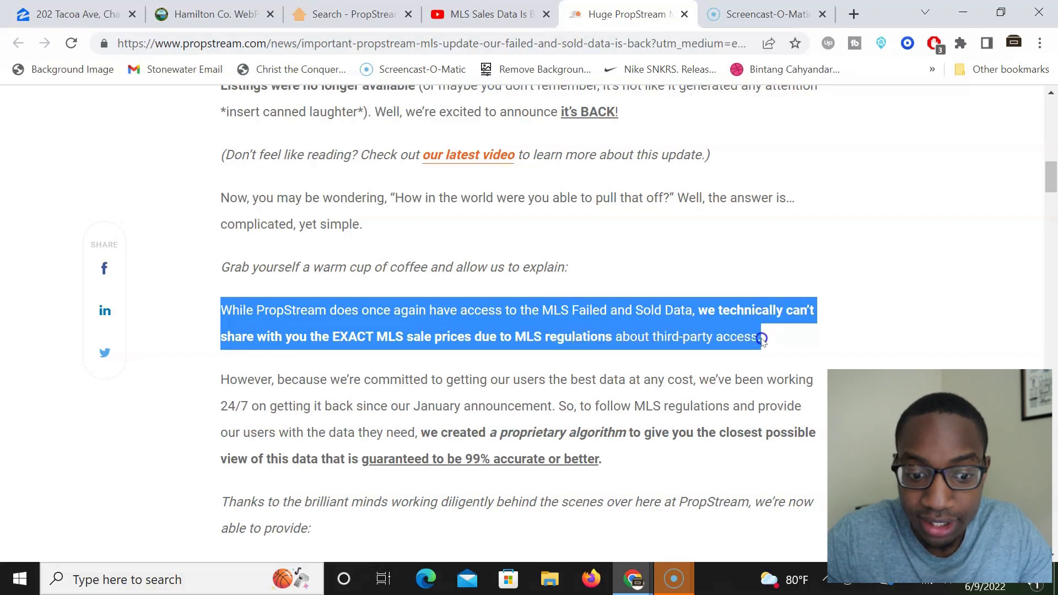
click(762, 338)
Find the article's statement about other third-party providers lacking nationwide access, highlight most of it, and clear the highlight.
scroll(761, 338, down, 2)
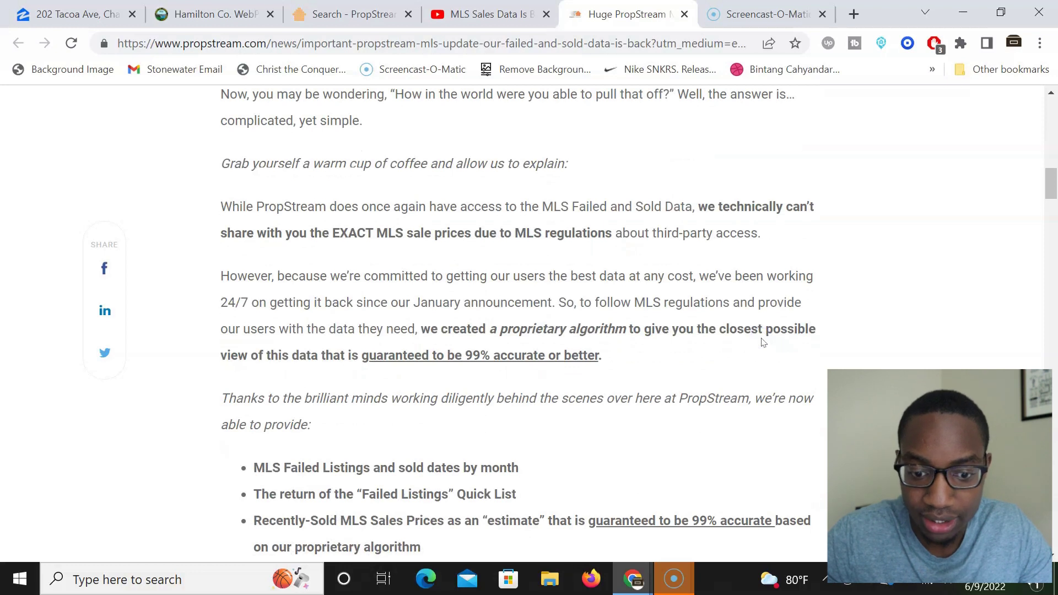
scroll(763, 342, down, 5)
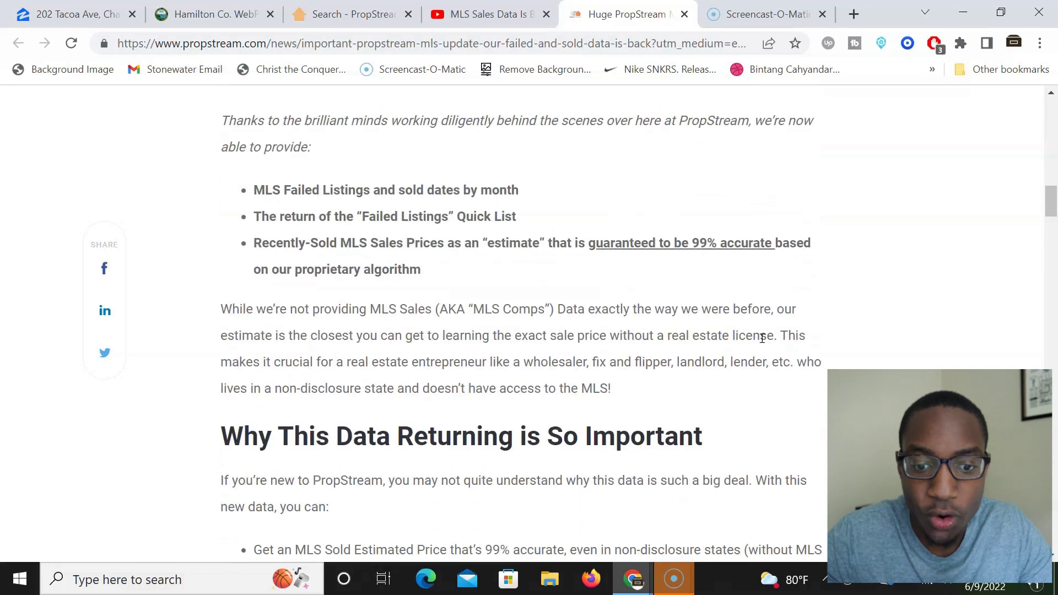
scroll(761, 338, down, 9)
click(360, 229)
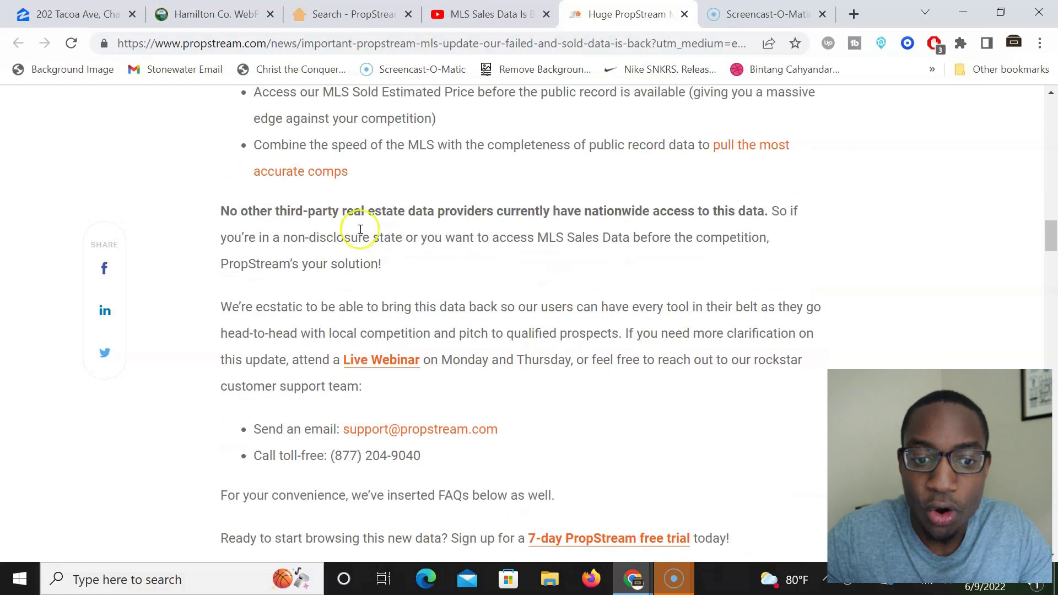
drag(306, 213, 680, 213)
drag(685, 212, 739, 212)
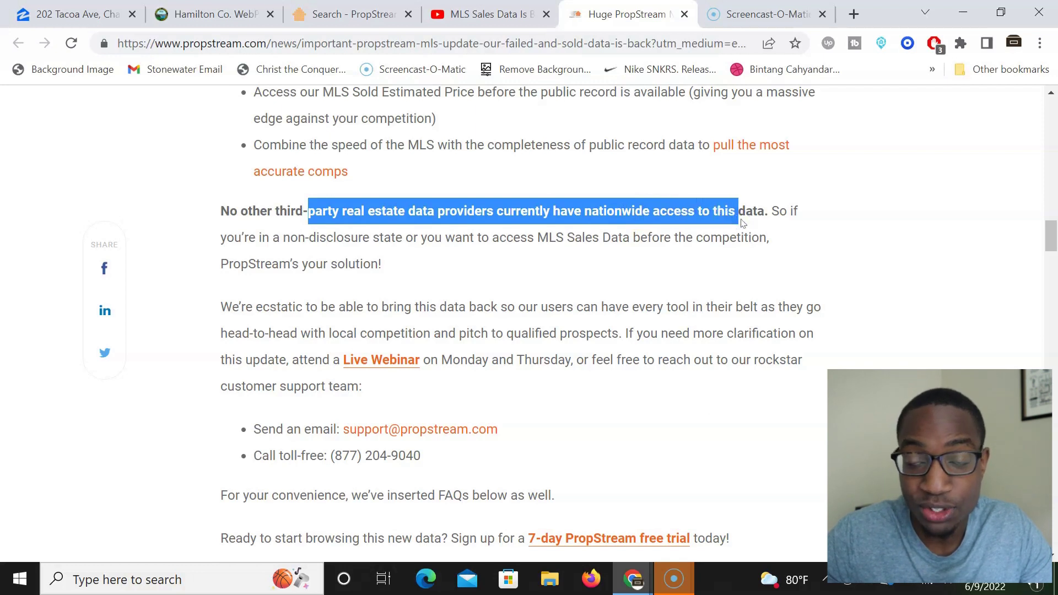
click(741, 222)
click(634, 227)
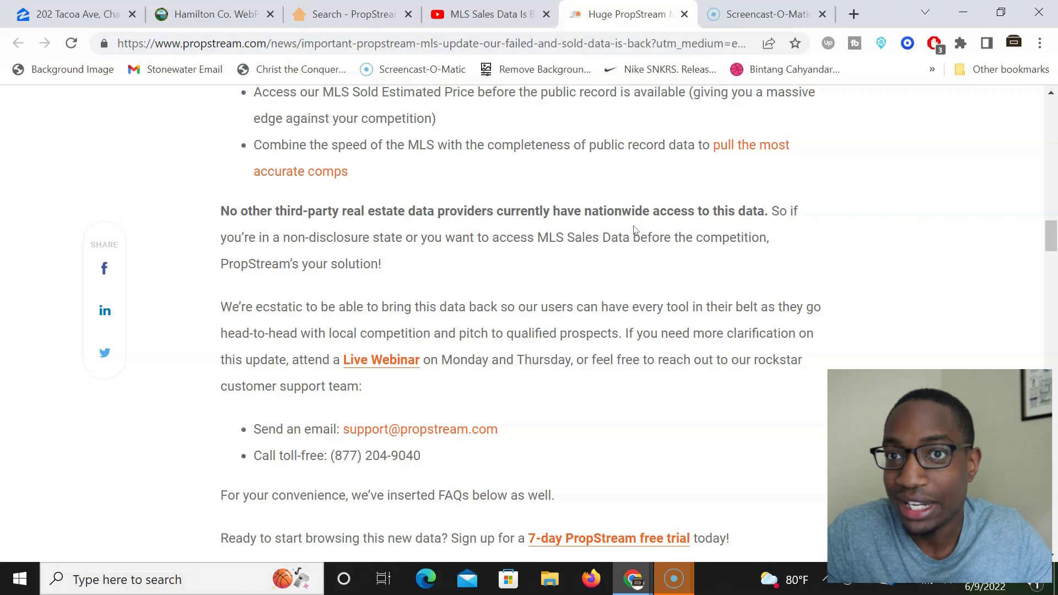
Look back over the article's benefits, the restored MLS data list and the opening announcement.
scroll(633, 229, up, 4)
scroll(633, 227, up, 4)
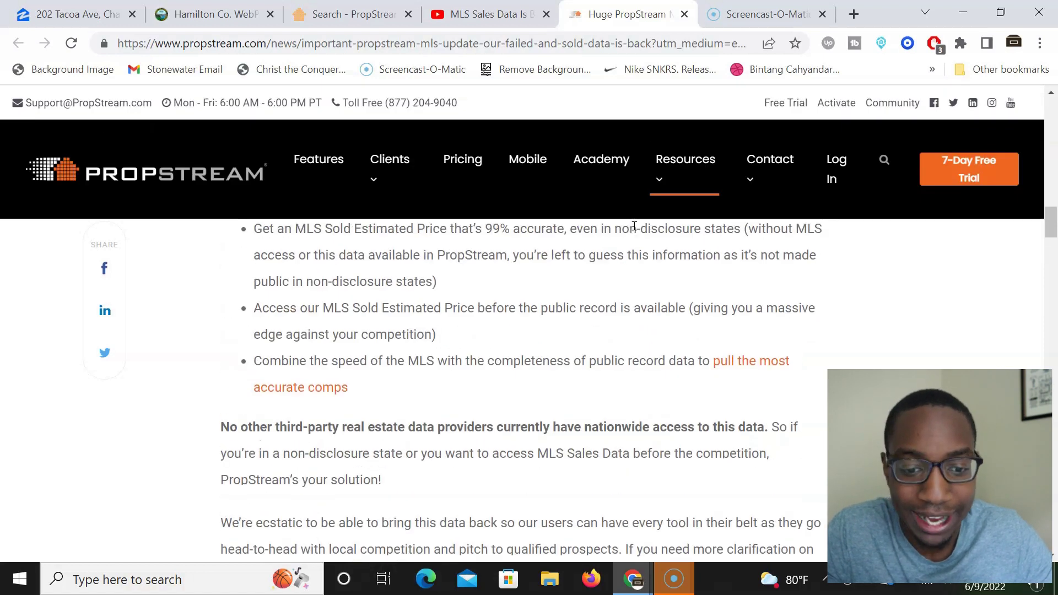
scroll(633, 229, up, 9)
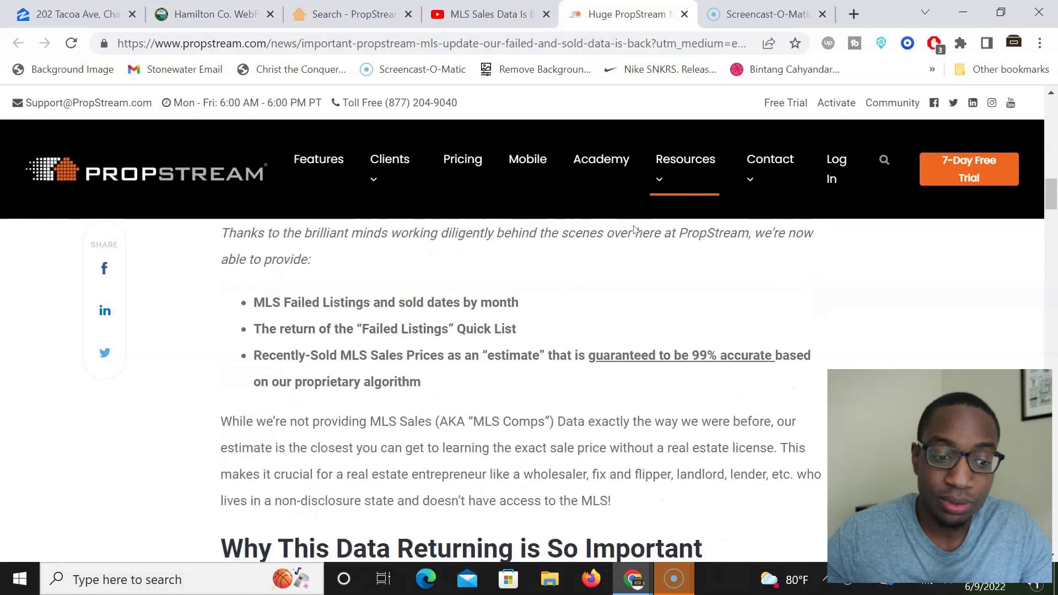
scroll(546, 465, up, 12)
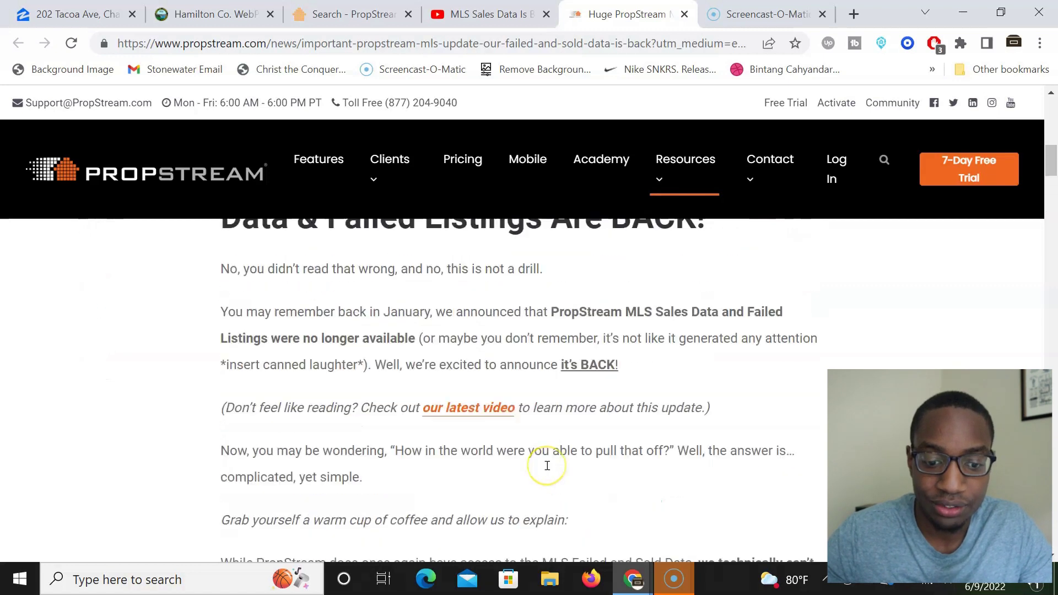
scroll(549, 465, down, 3)
scroll(547, 465, down, 1)
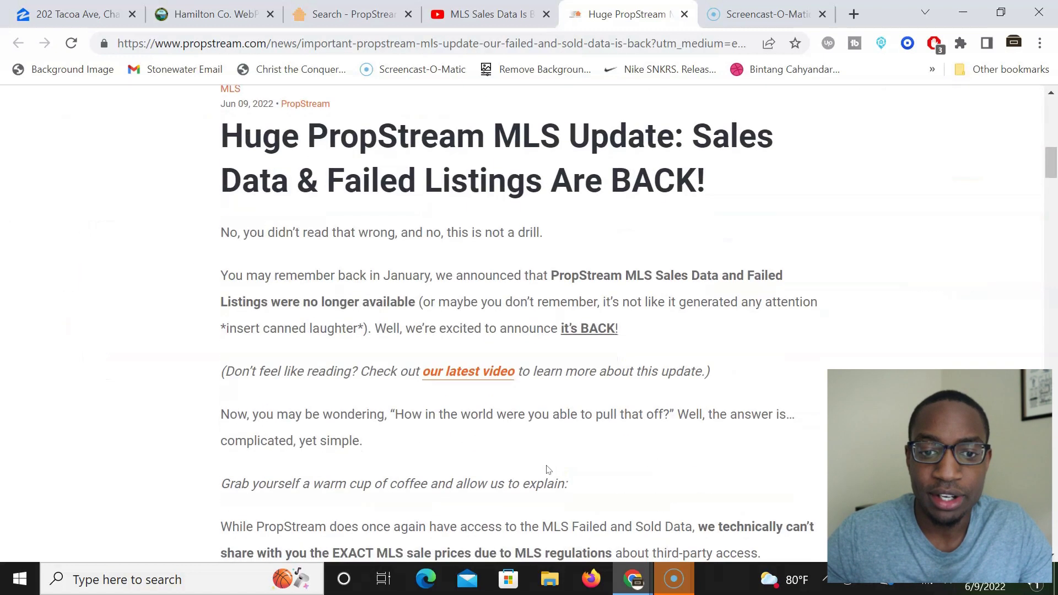
Switch to PropStream's YouTube video about MLS sales data and read through the viewer comments.
click(485, 15)
click(453, 491)
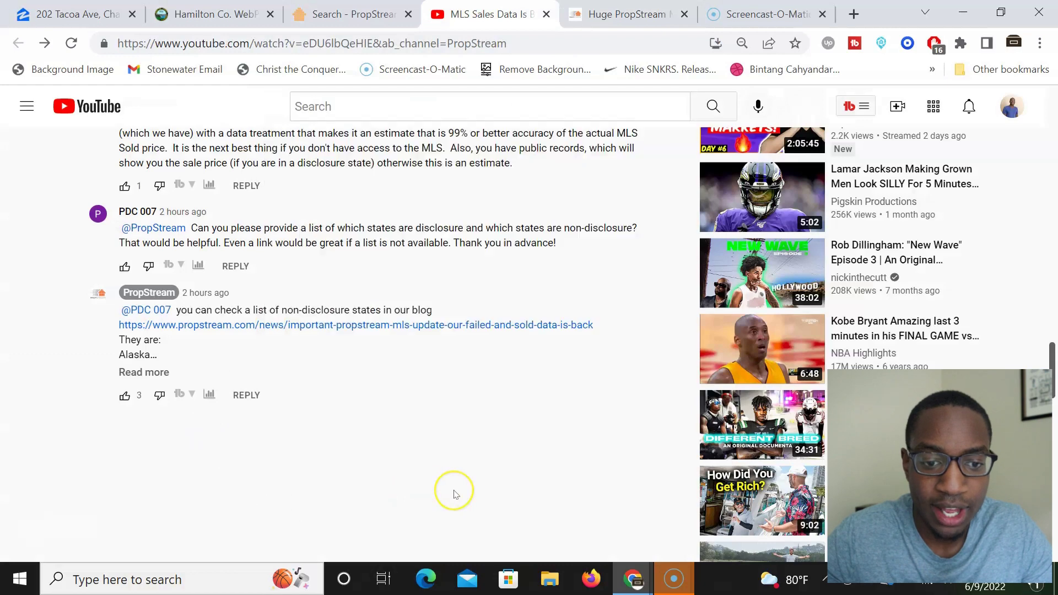
scroll(454, 491, up, 20)
scroll(453, 490, down, 15)
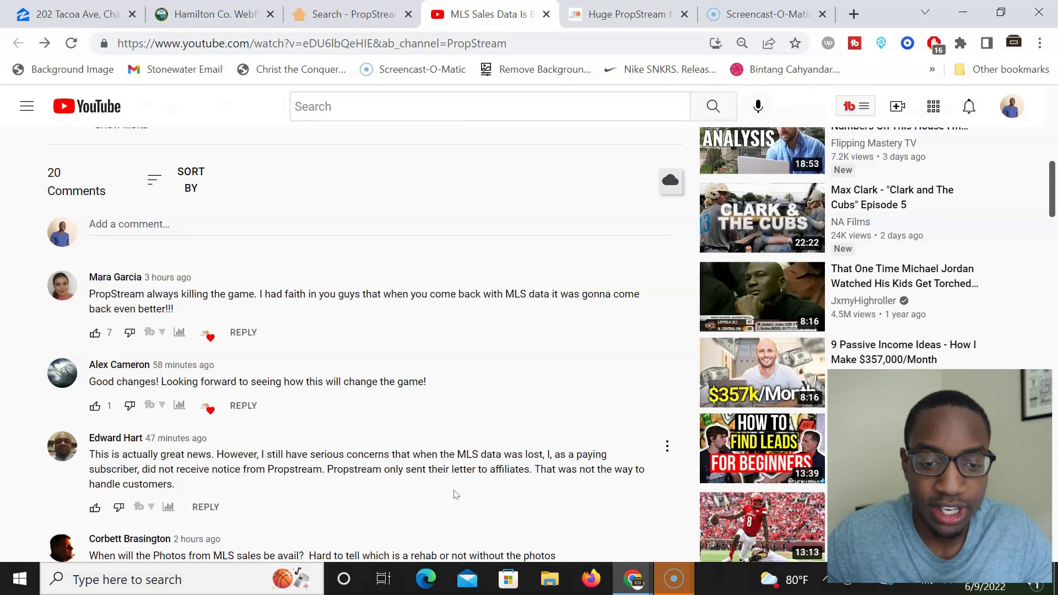
scroll(456, 495, down, 2)
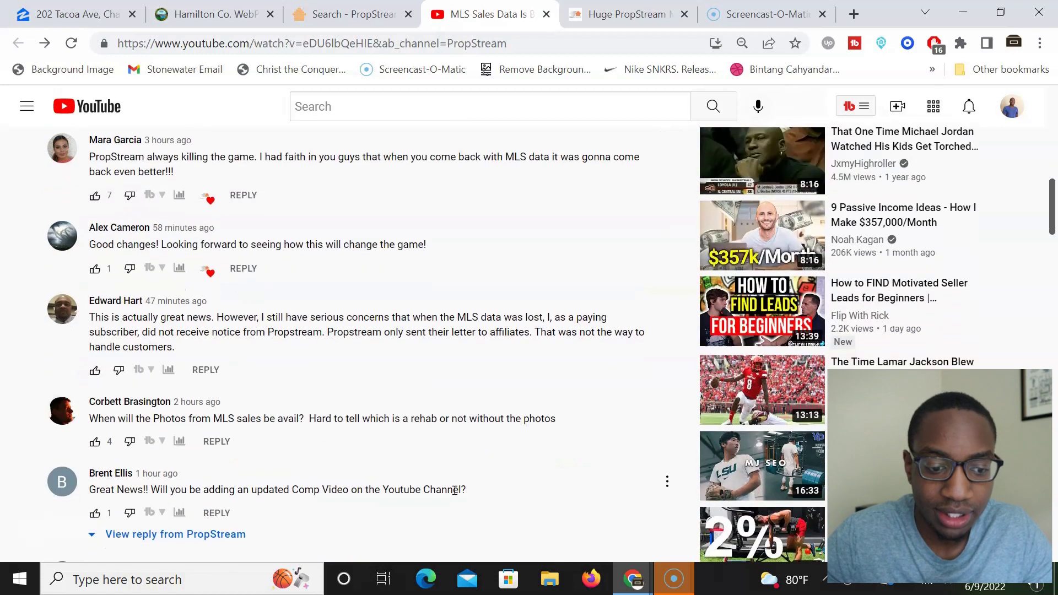
scroll(453, 490, down, 2)
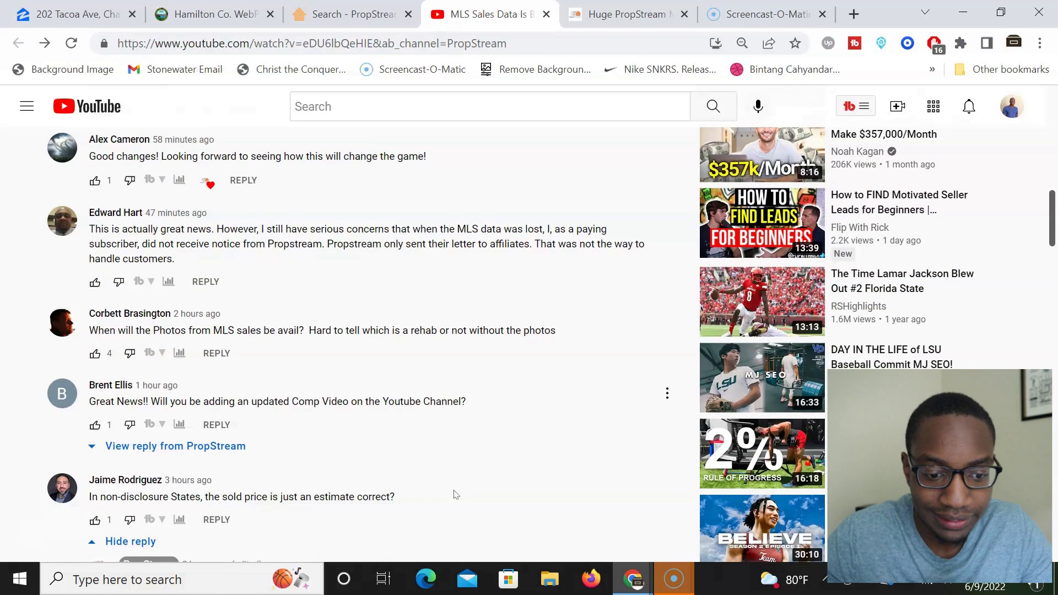
Read the comment threads about sold prices in non-disclosure states and the 99% accuracy estimate, including PropStream's replies.
scroll(456, 494, down, 4)
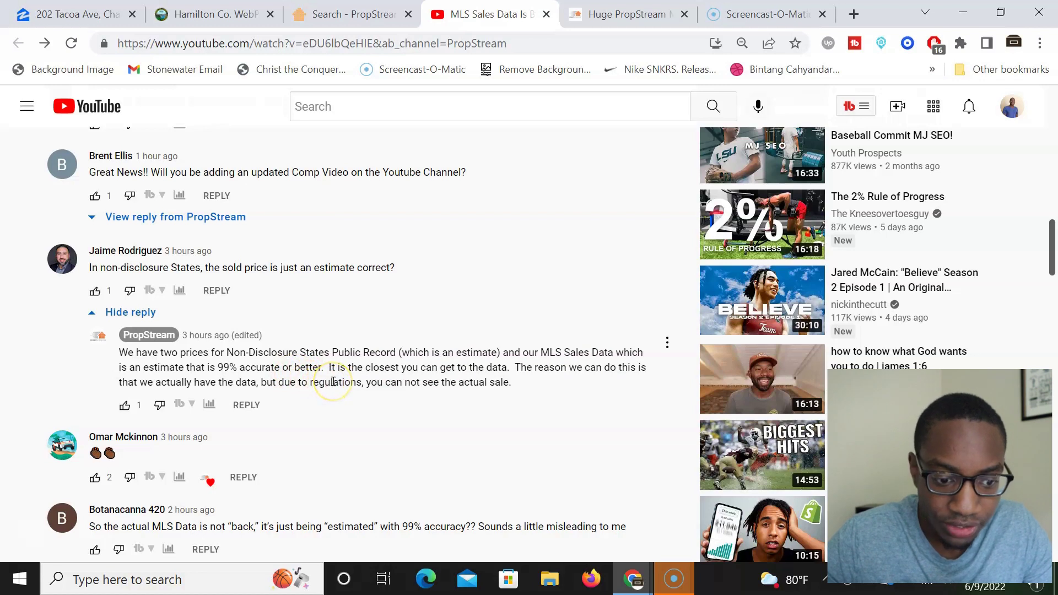
scroll(332, 380, down, 2)
scroll(332, 385, down, 1)
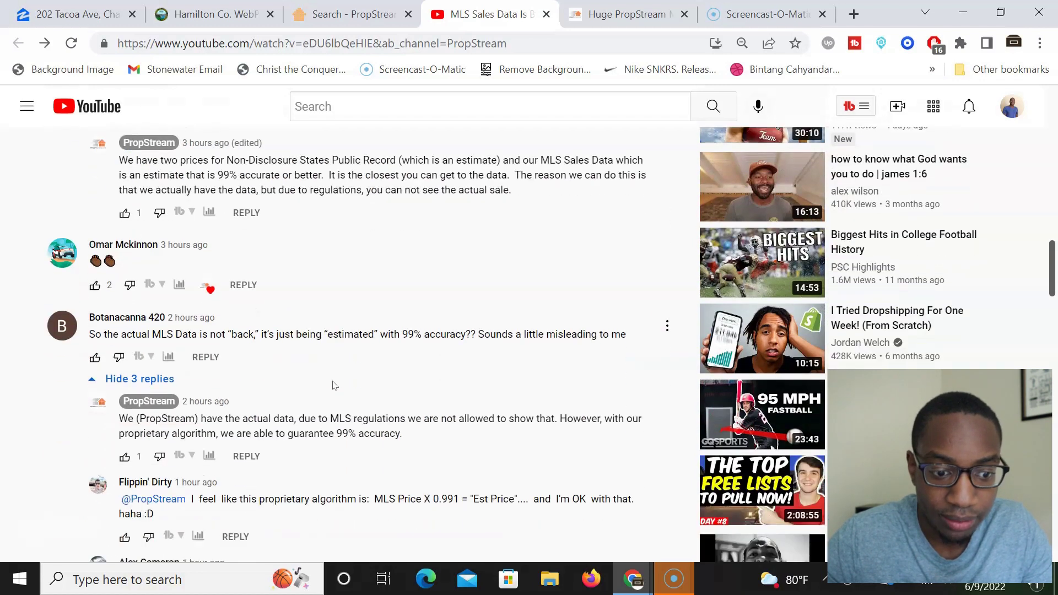
scroll(333, 385, down, 1)
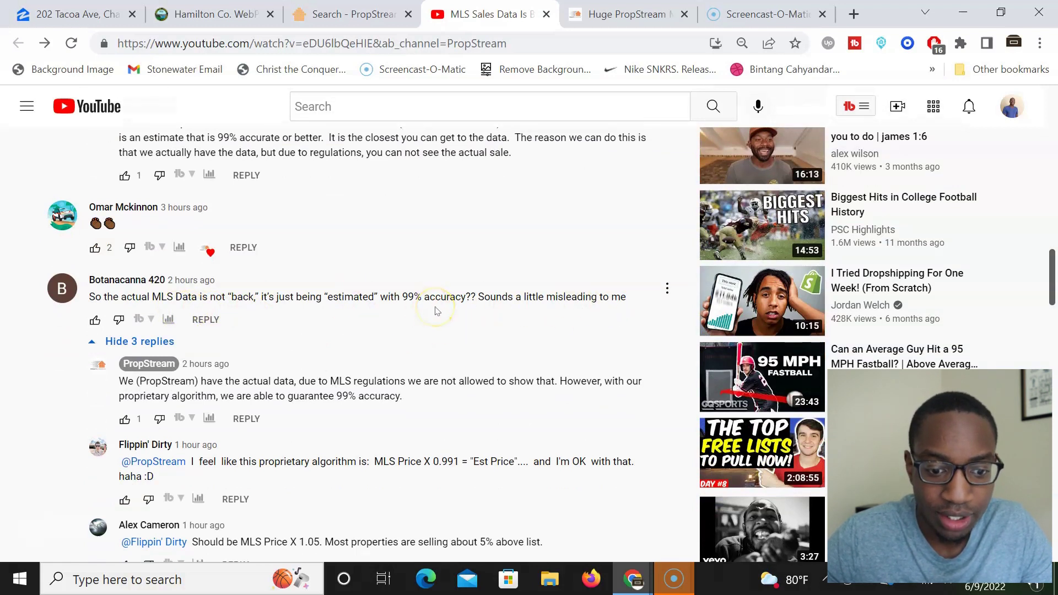
scroll(435, 310, down, 2)
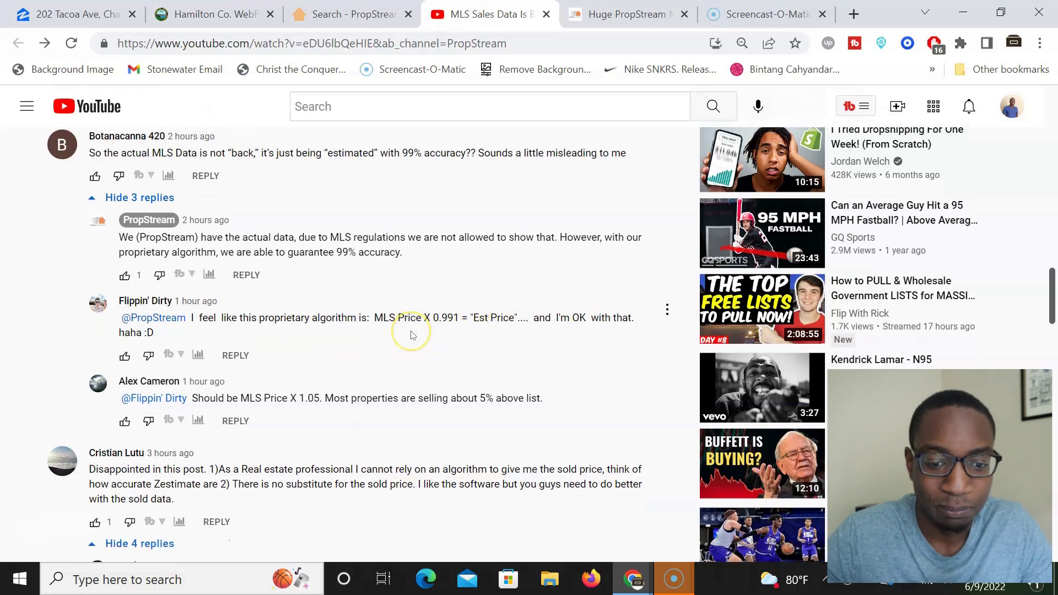
Read the real estate professional's complaint about algorithm-based sold prices and its replies, down to the non-disclosure states list, and look back over the thread.
scroll(411, 334, down, 3)
scroll(411, 334, down, 2)
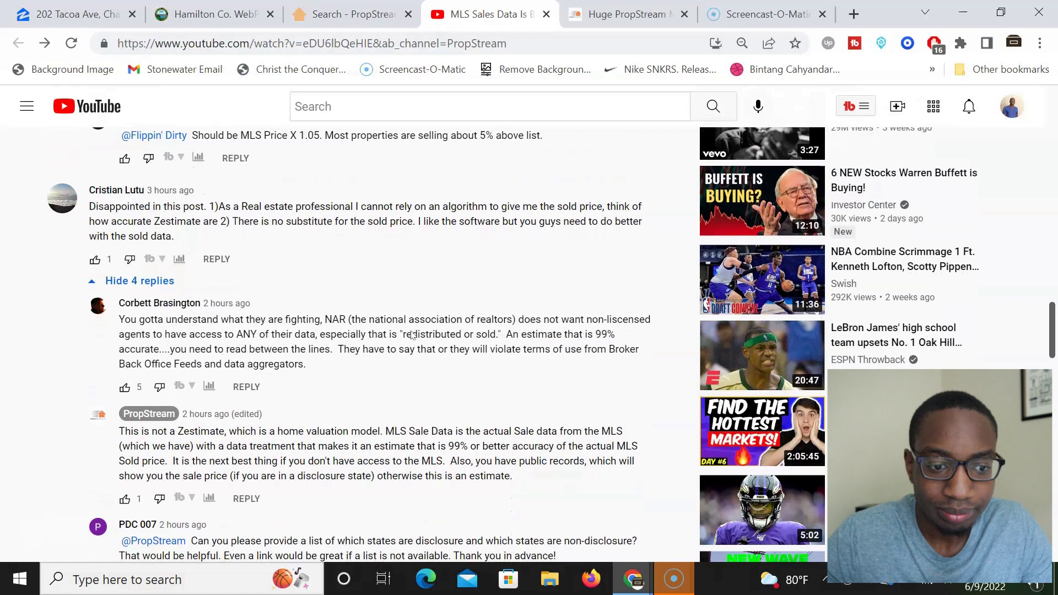
click(208, 221)
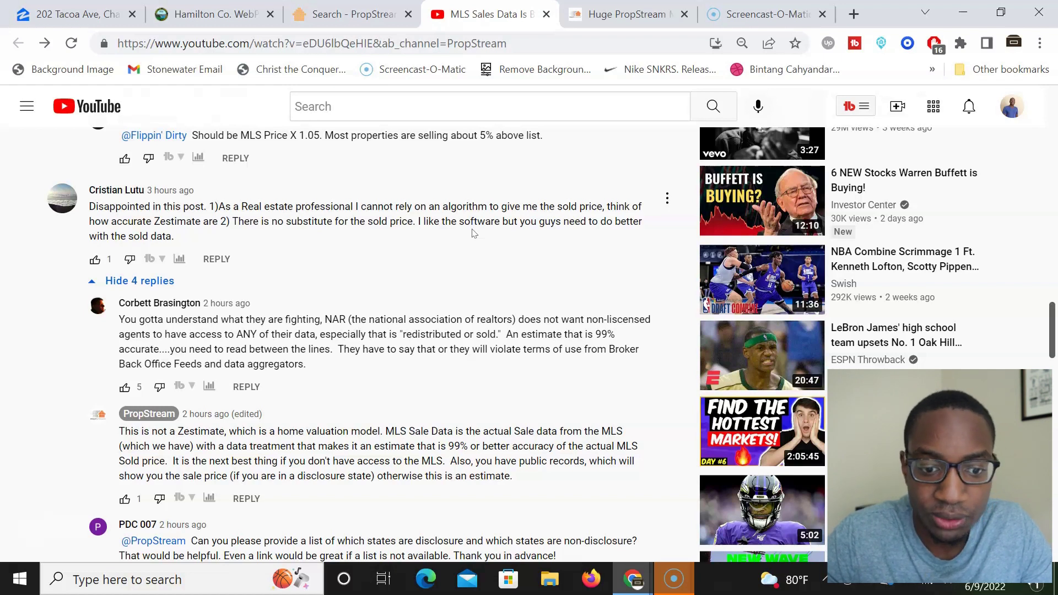
scroll(473, 233, down, 3)
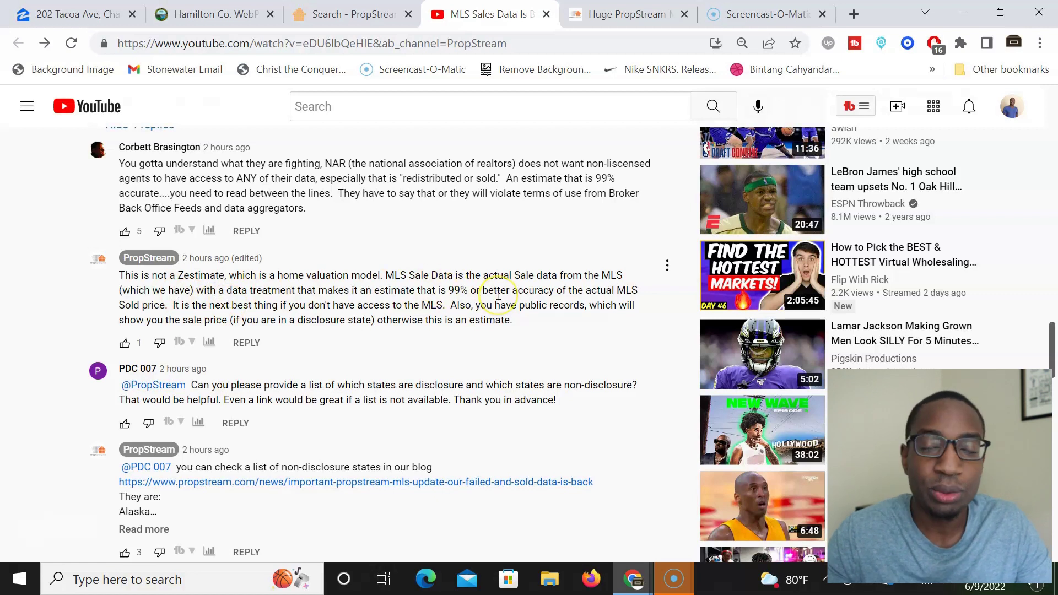
scroll(498, 295, down, 3)
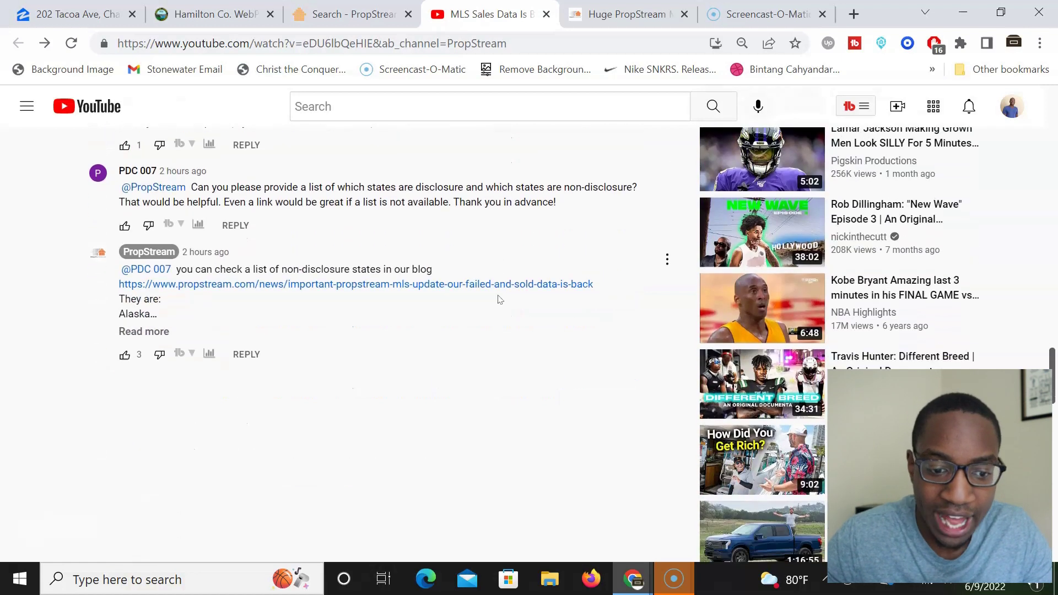
scroll(499, 299, up, 3)
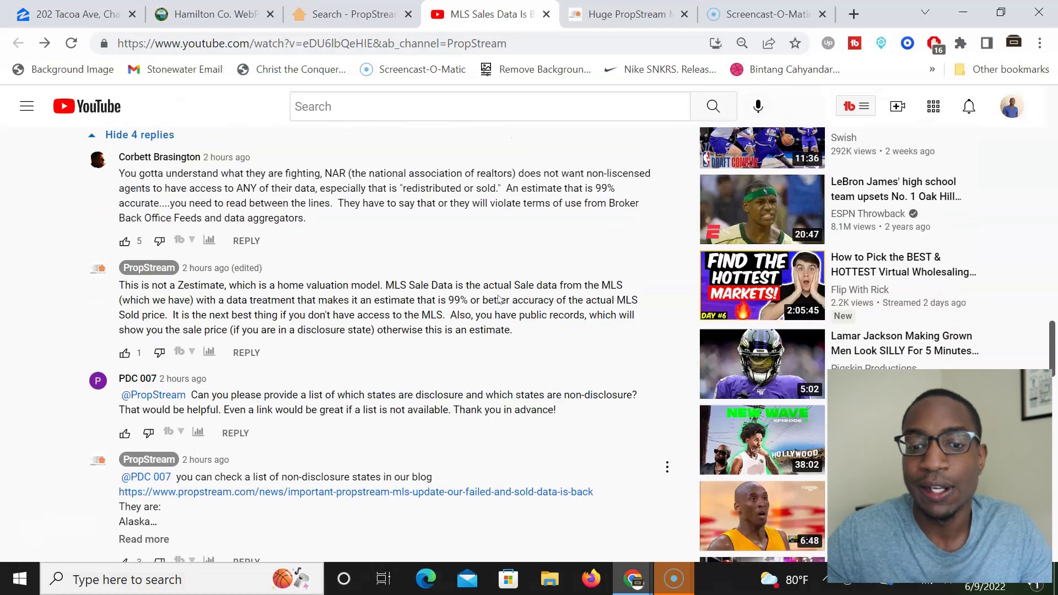
scroll(499, 295, up, 2)
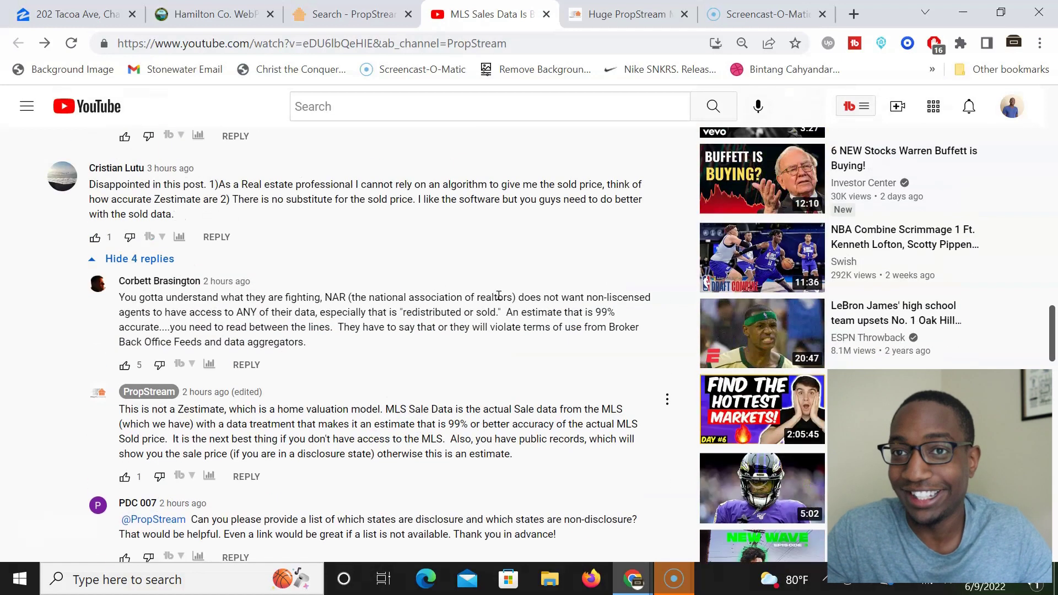